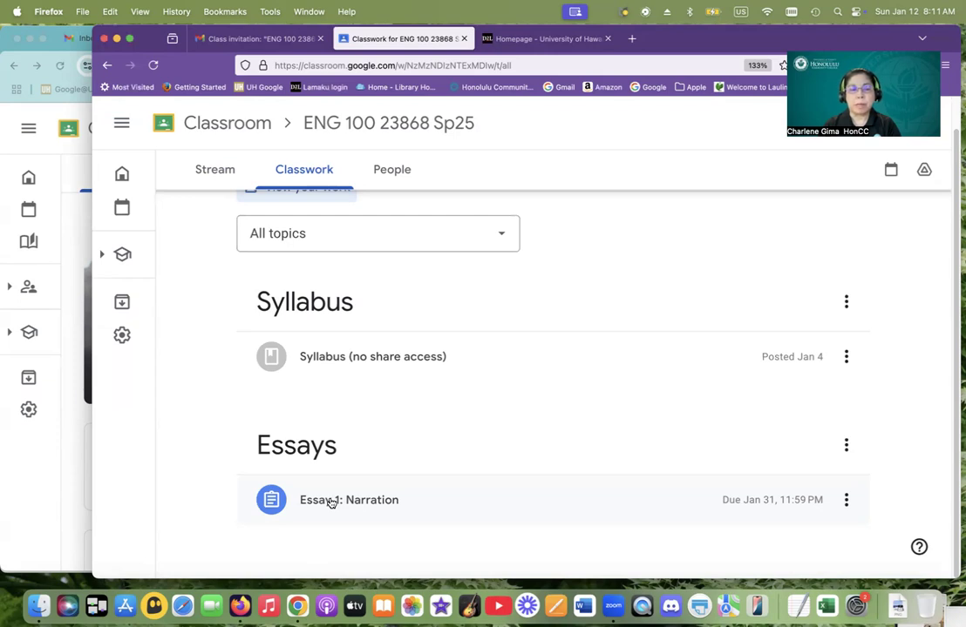
# Expand the Essay 1: Narration assignment under Essays on the Classwork page
pyautogui.click(330, 502)
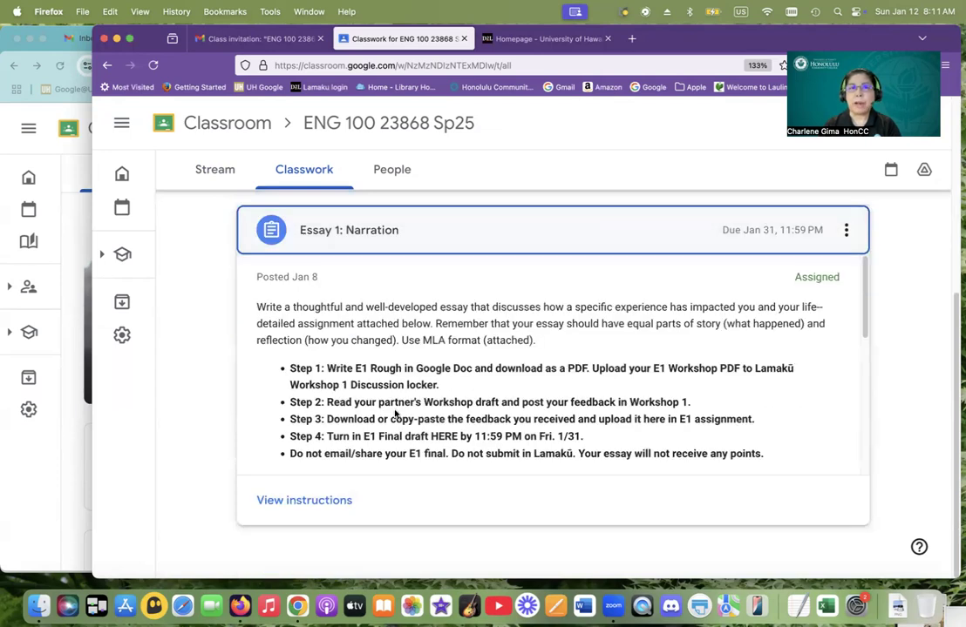
# Open the assignment's details page and its attached 100 Essay 1 Narration doc
pyautogui.click(325, 505)
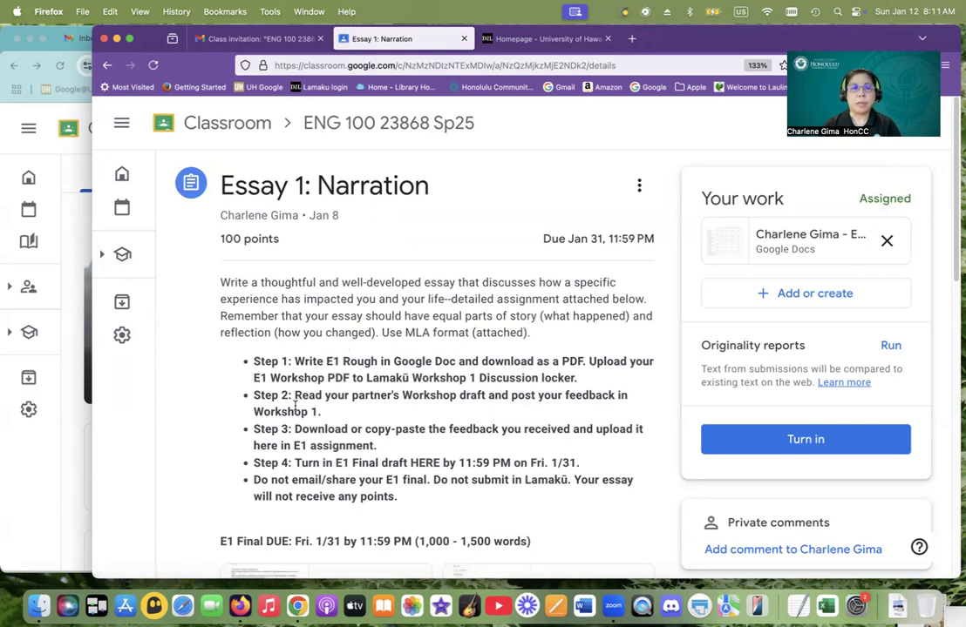
pyautogui.scroll(-3, 302, 482)
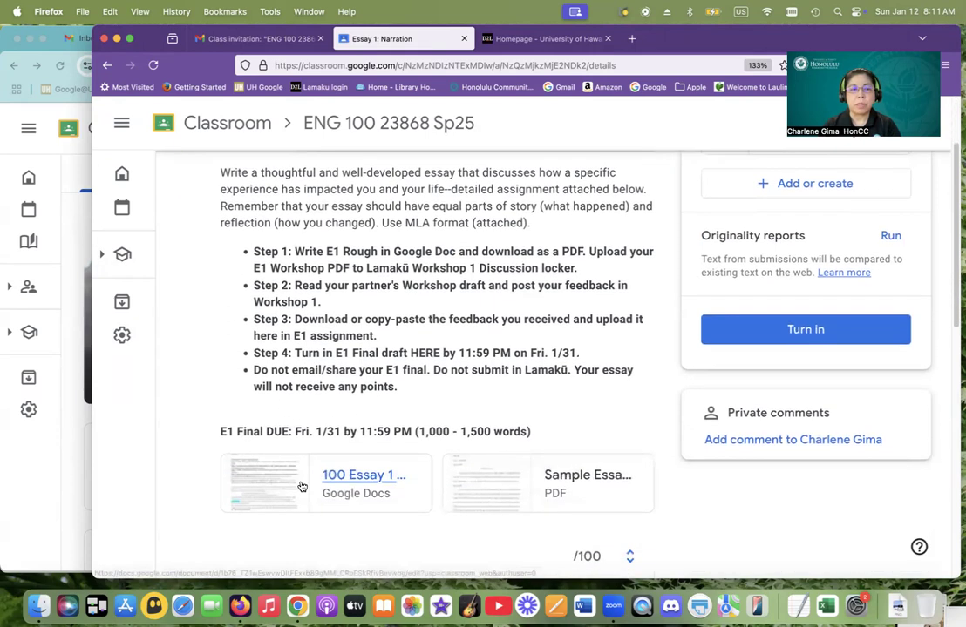
pyautogui.click(373, 478)
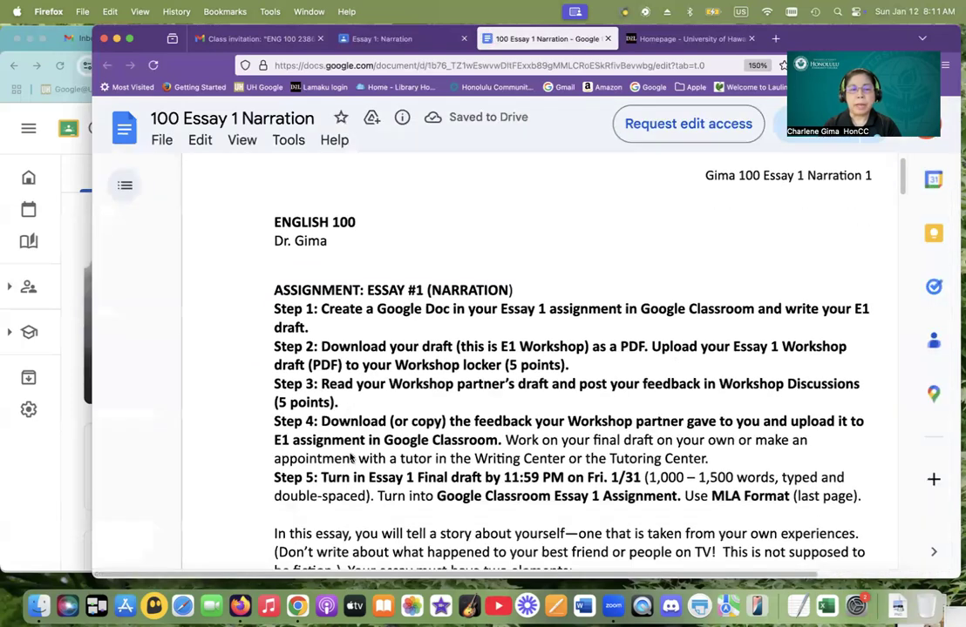
# Skim the 100 Essay 1 Narration assignment sheet, then return to the Classroom assignment tab
pyautogui.scroll(-10, 352, 456)
pyautogui.scroll(7, 351, 456)
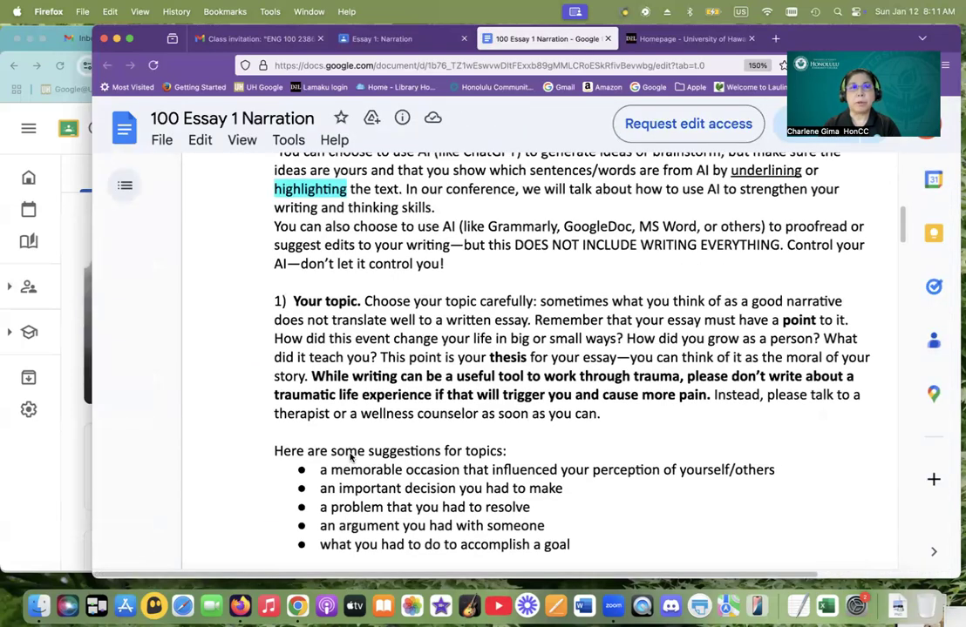
pyautogui.scroll(5, 359, 184)
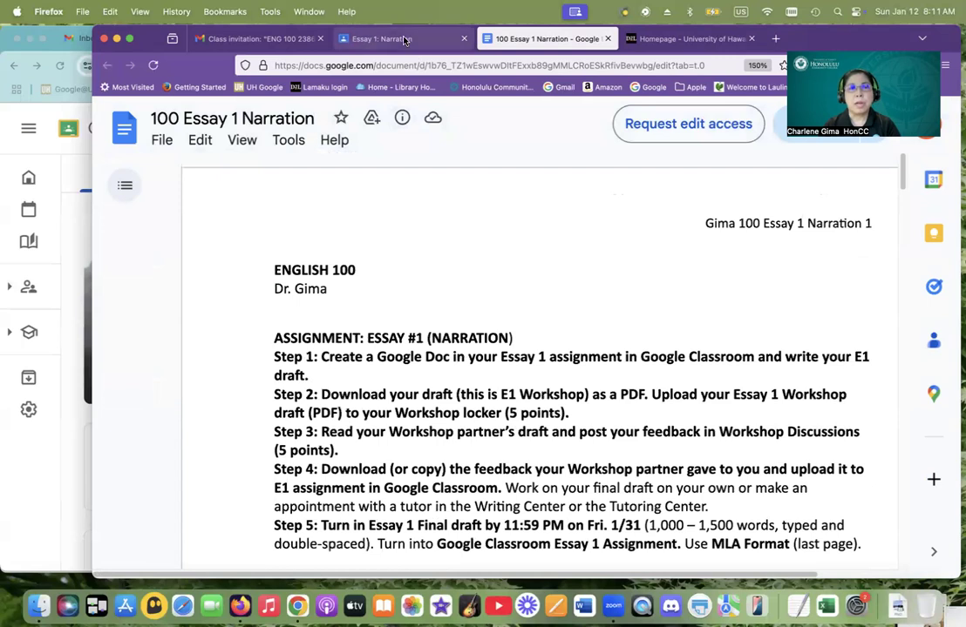
pyautogui.click(350, 35)
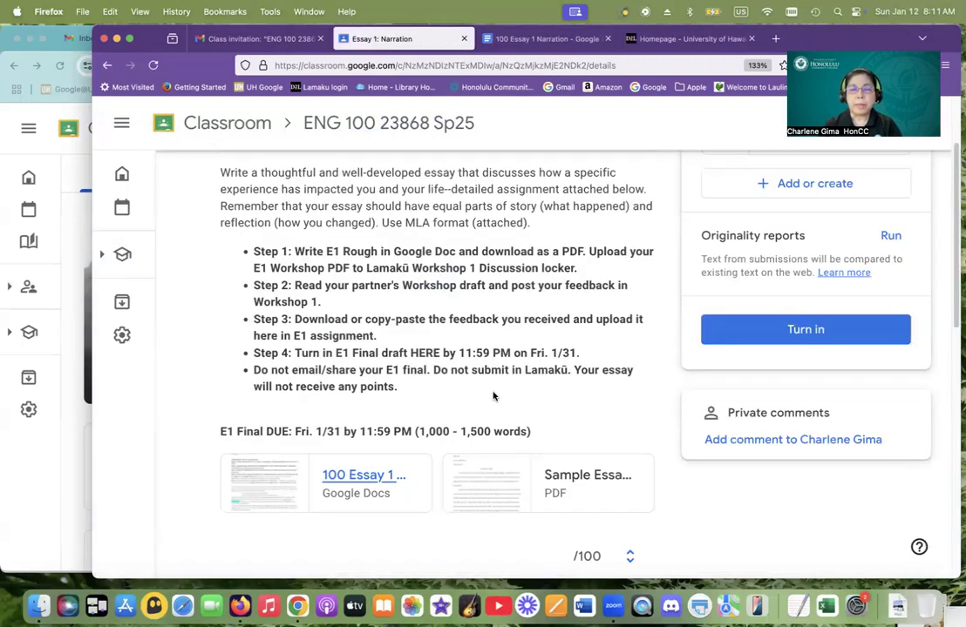
# Create a new blank Google Doc from the Your work panel's Add or create menu
pyautogui.scroll(3, 492, 396)
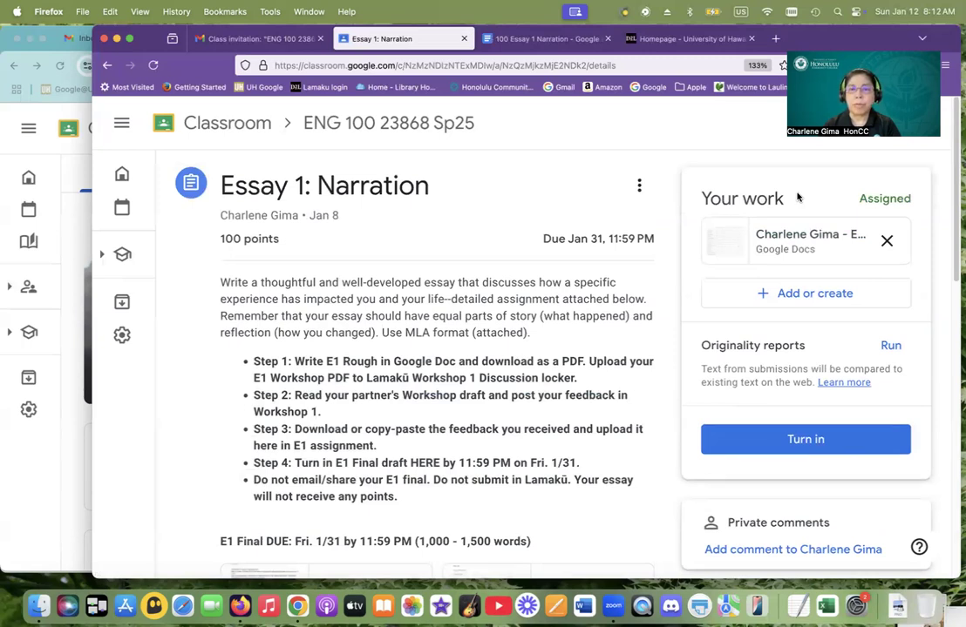
pyautogui.click(800, 294)
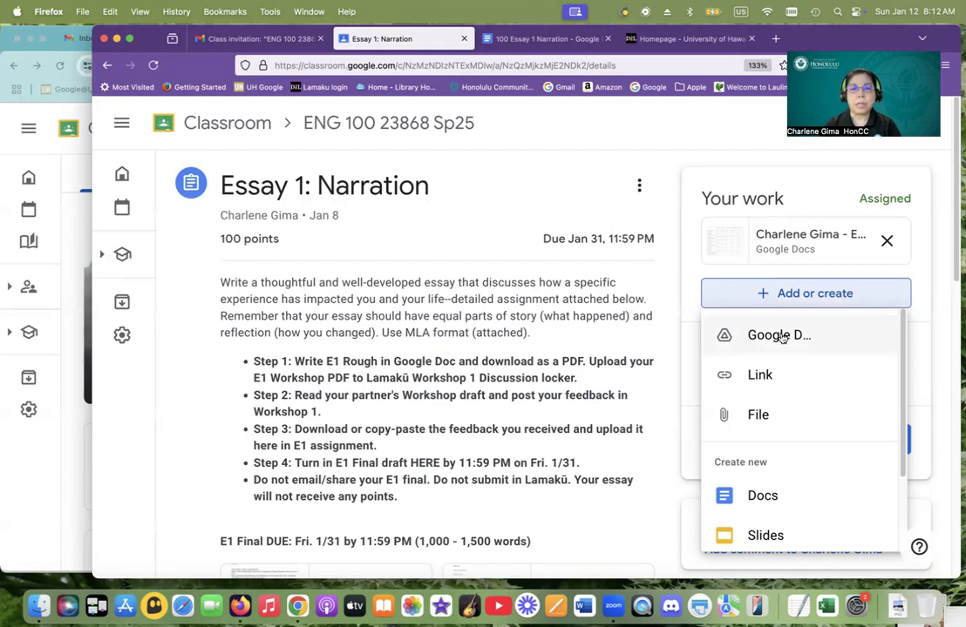
pyautogui.click(724, 497)
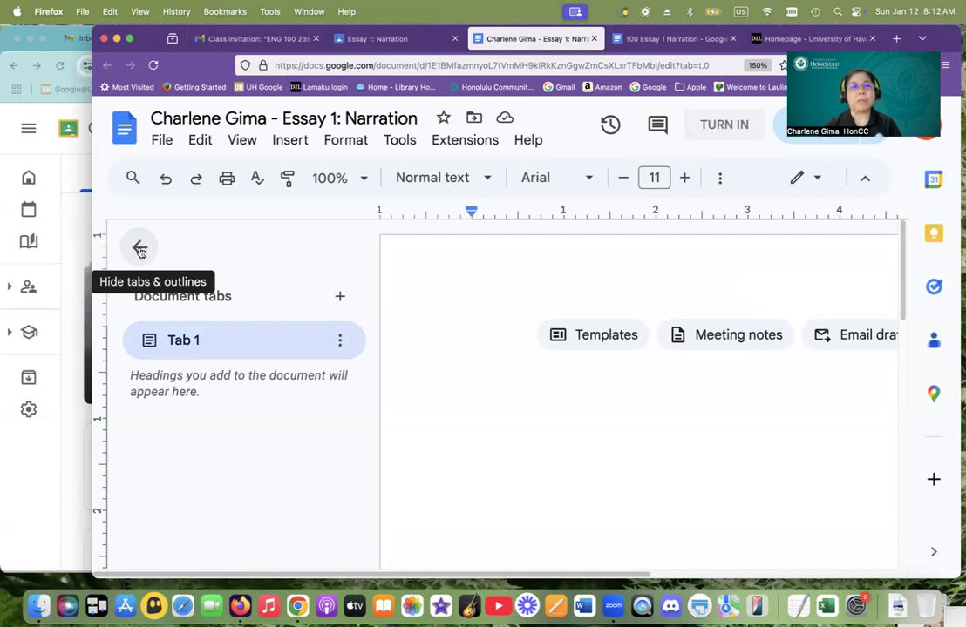
# Hide the tabs and outlines panel, set double line spacing, and type the student's full name
pyautogui.click(140, 250)
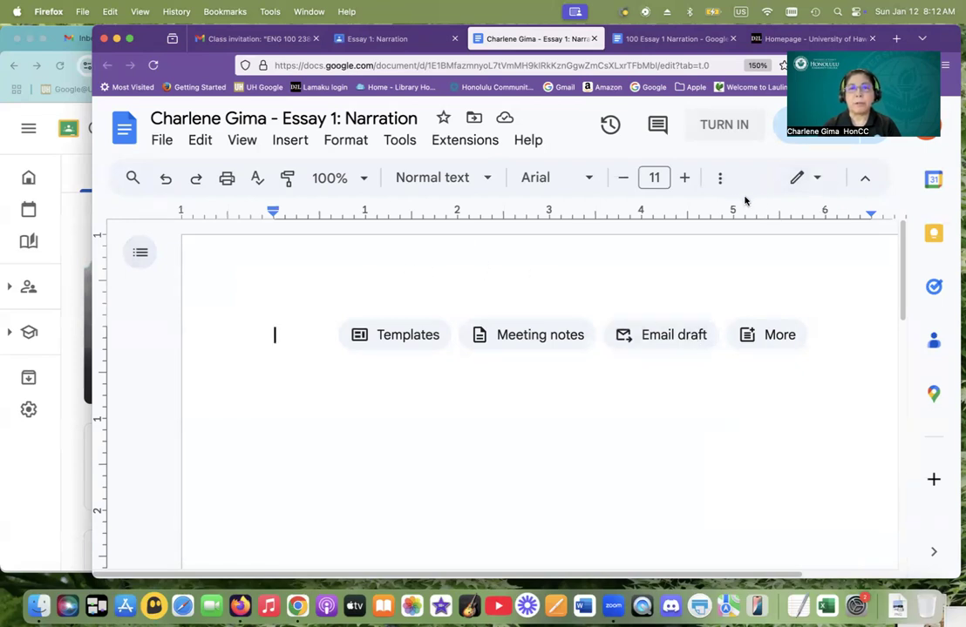
pyautogui.click(721, 187)
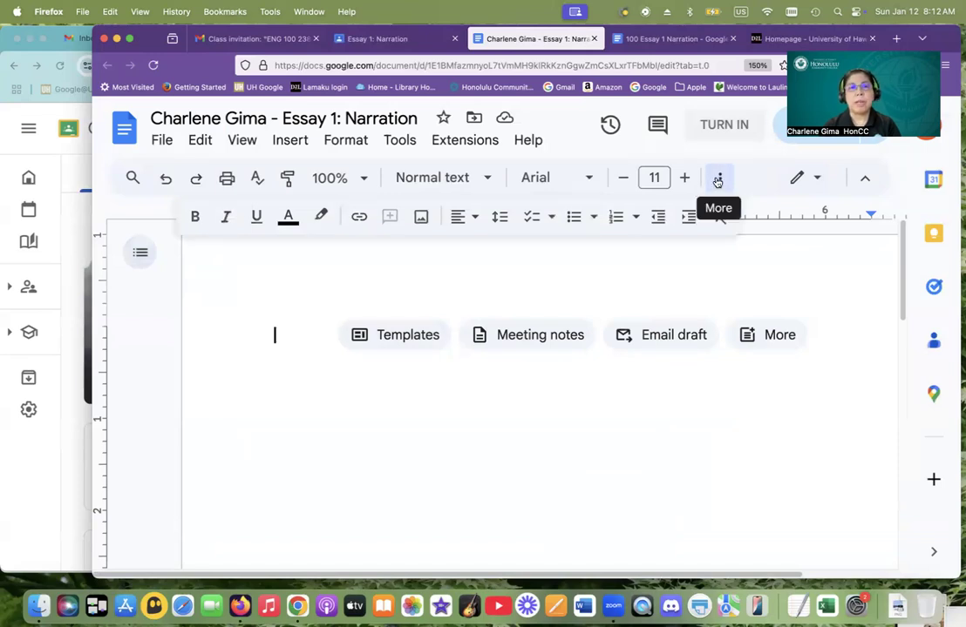
pyautogui.click(504, 216)
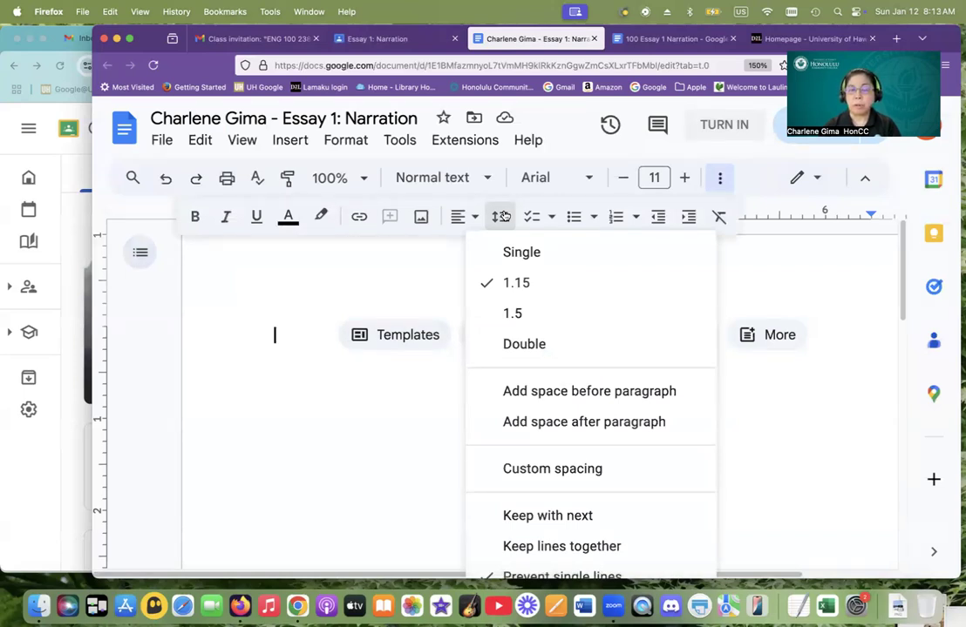
pyautogui.click(496, 342)
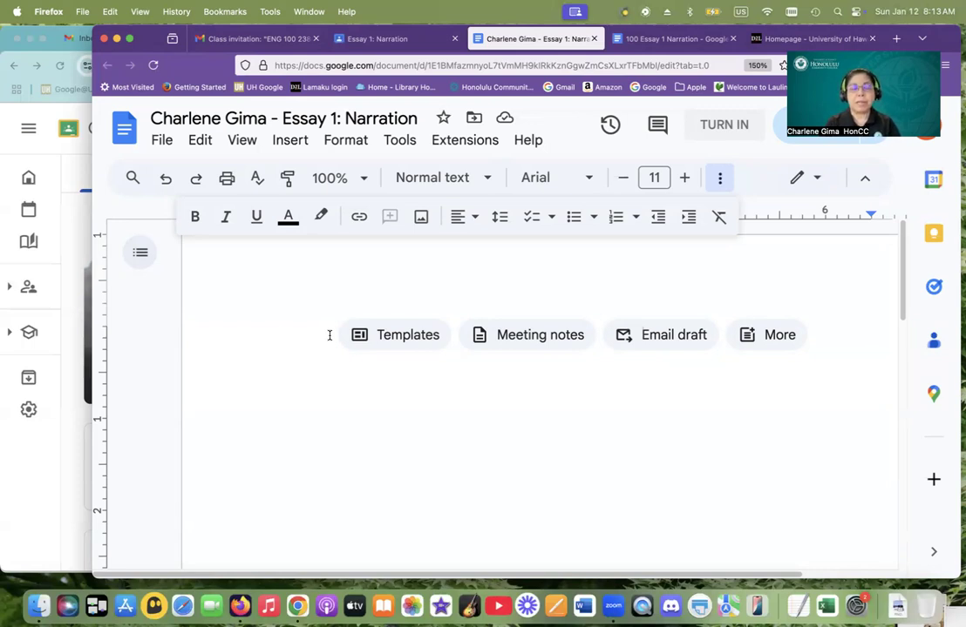
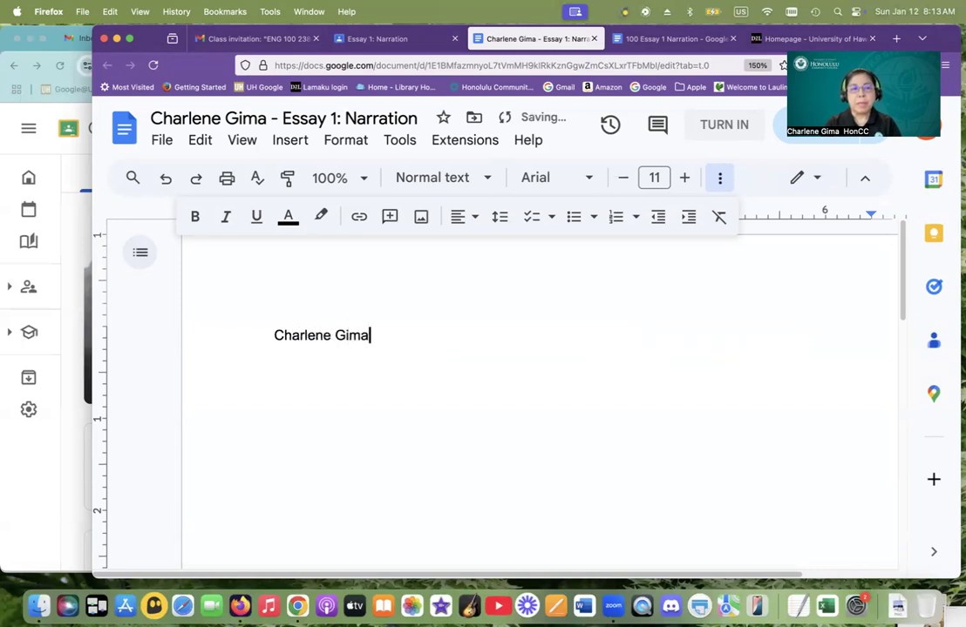
# Add heading lines ENG 100 23868, Essay 1 and 31 Jan. 2025, then select the heading
pyautogui.press('Return')
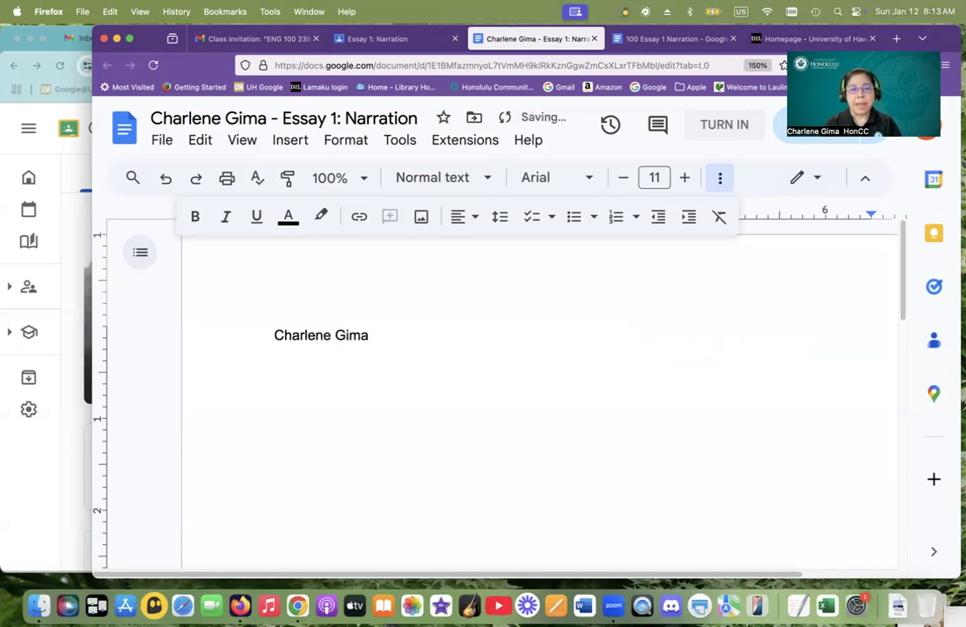
pyautogui.write('ENG 100 ')
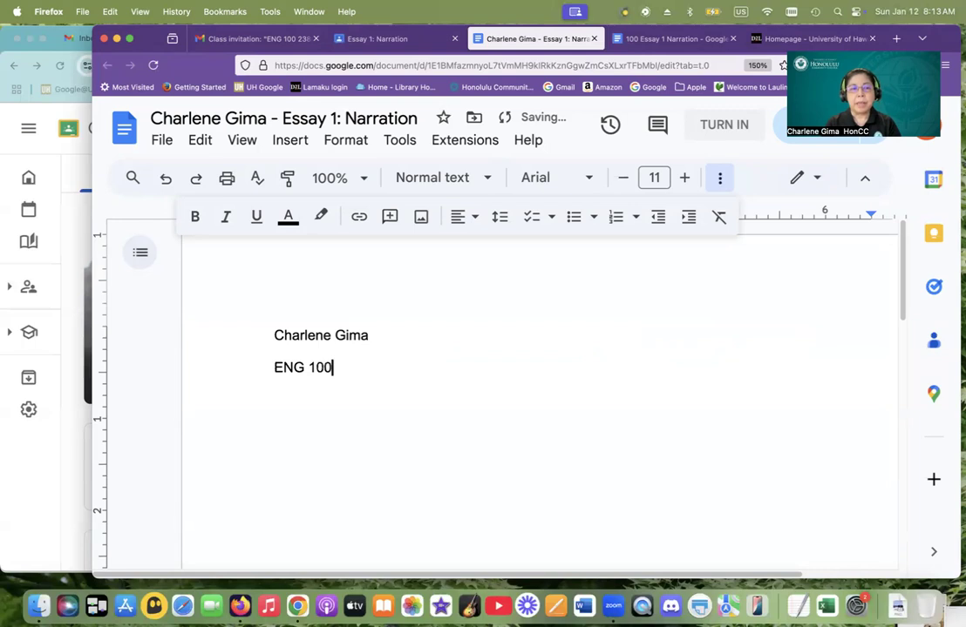
pyautogui.write('23868')
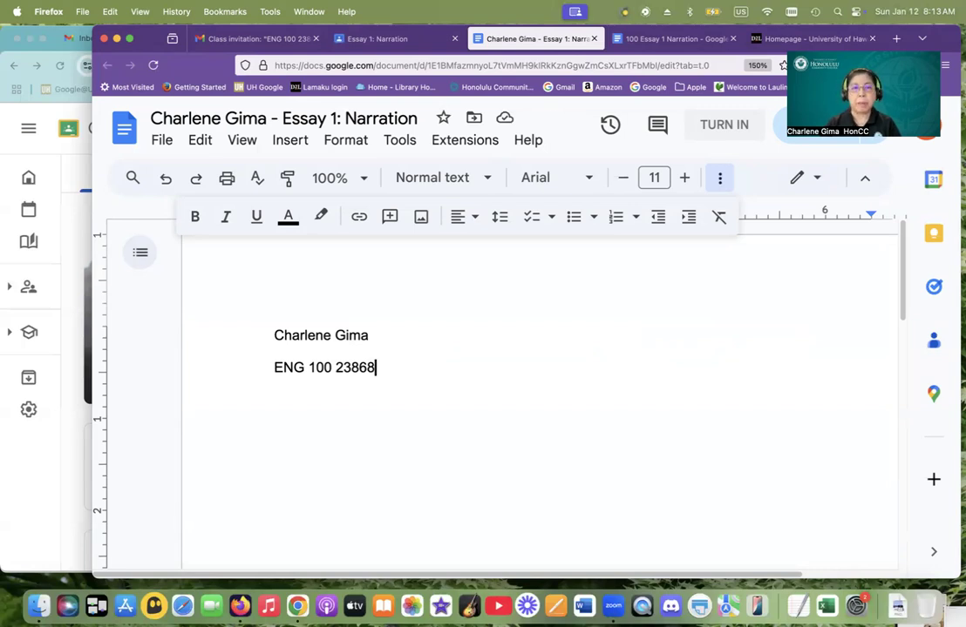
pyautogui.press('Return')
pyautogui.write('Ess')
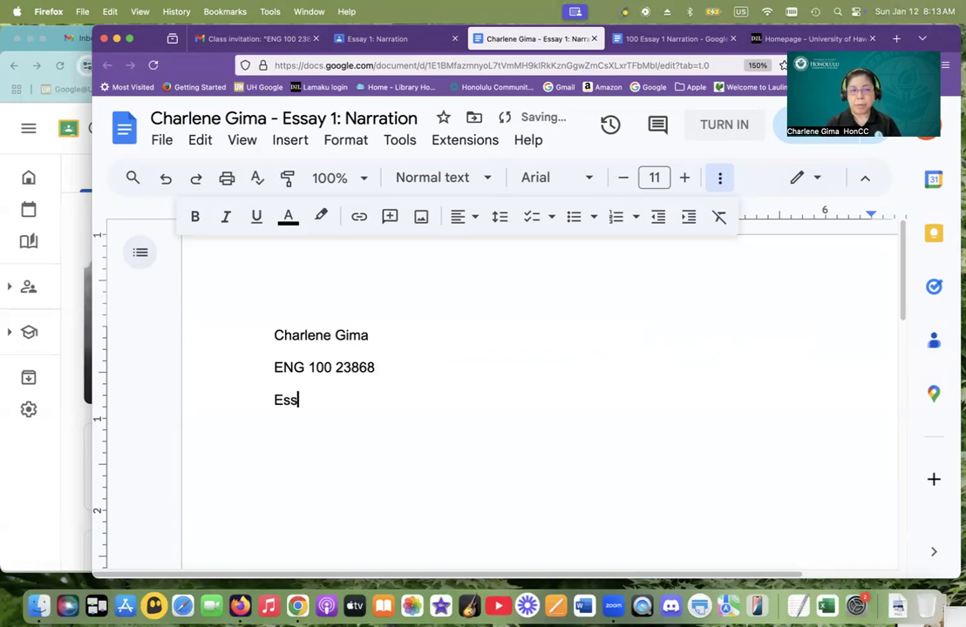
pyautogui.write('ay 1')
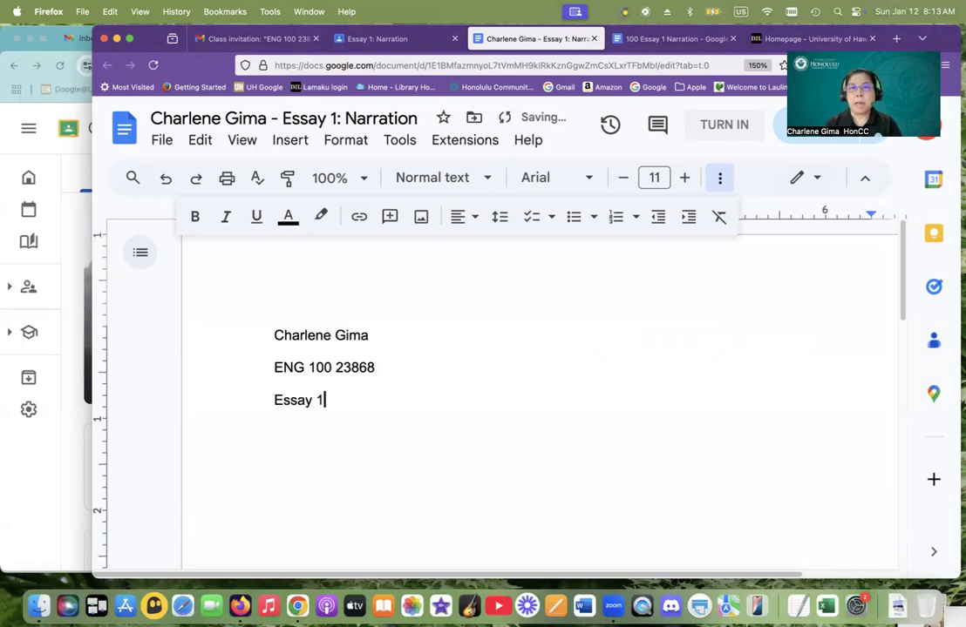
pyautogui.press('Return')
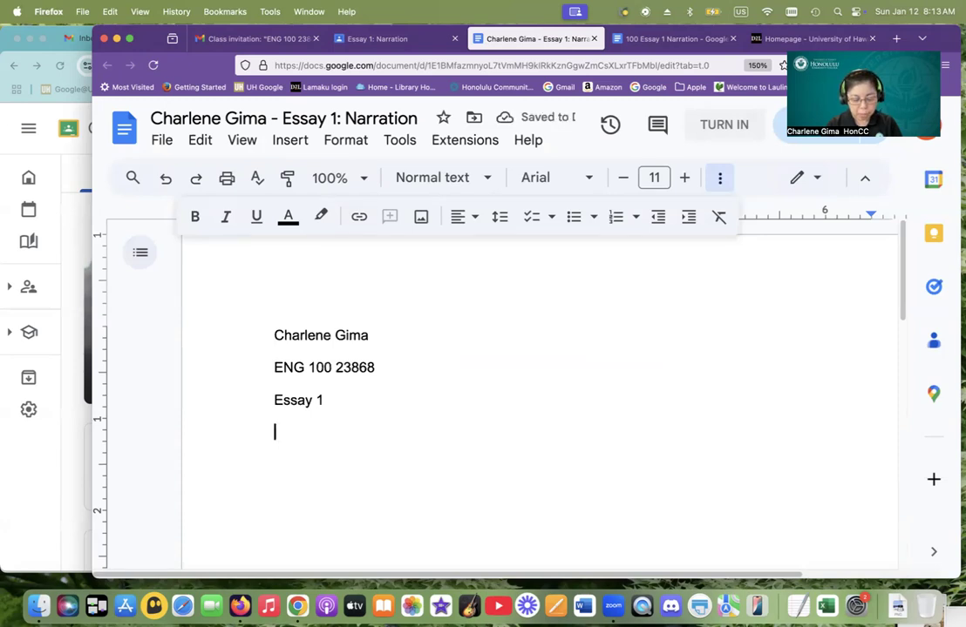
pyautogui.write('31 ')
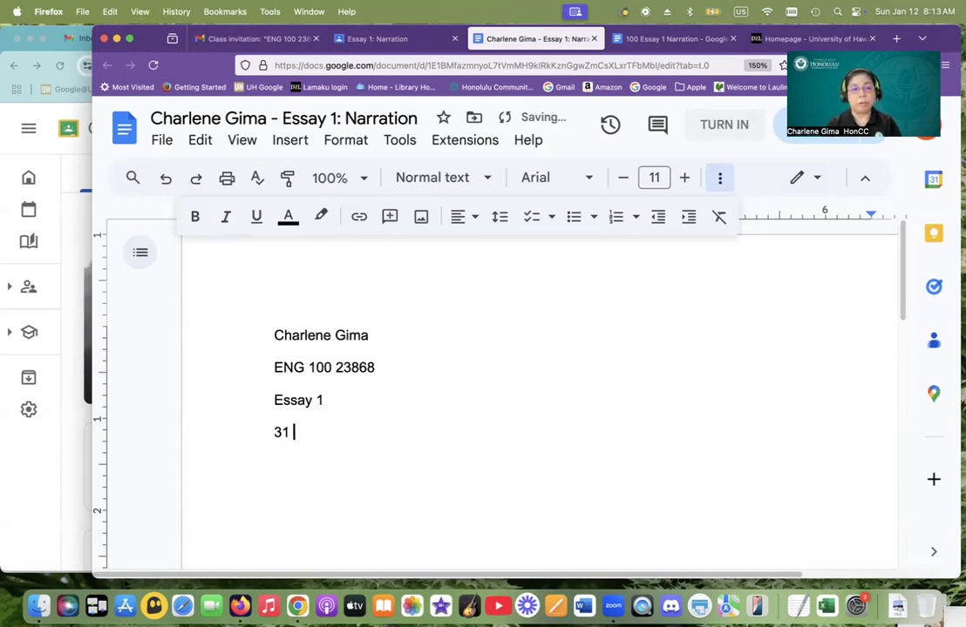
pyautogui.write('Jan. 2025')
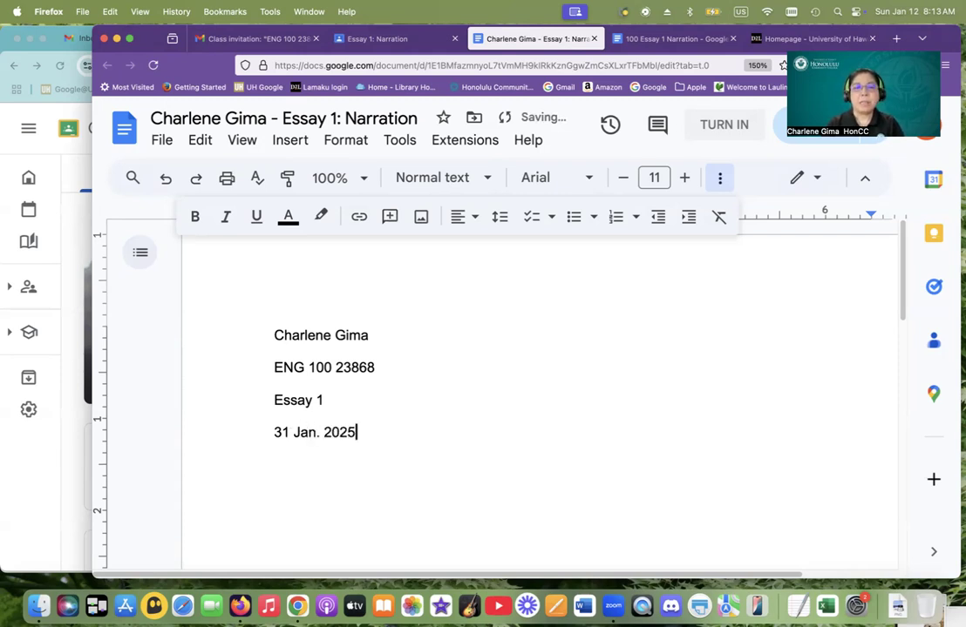
pyautogui.moveTo(274, 336); pyautogui.dragTo(357, 427)
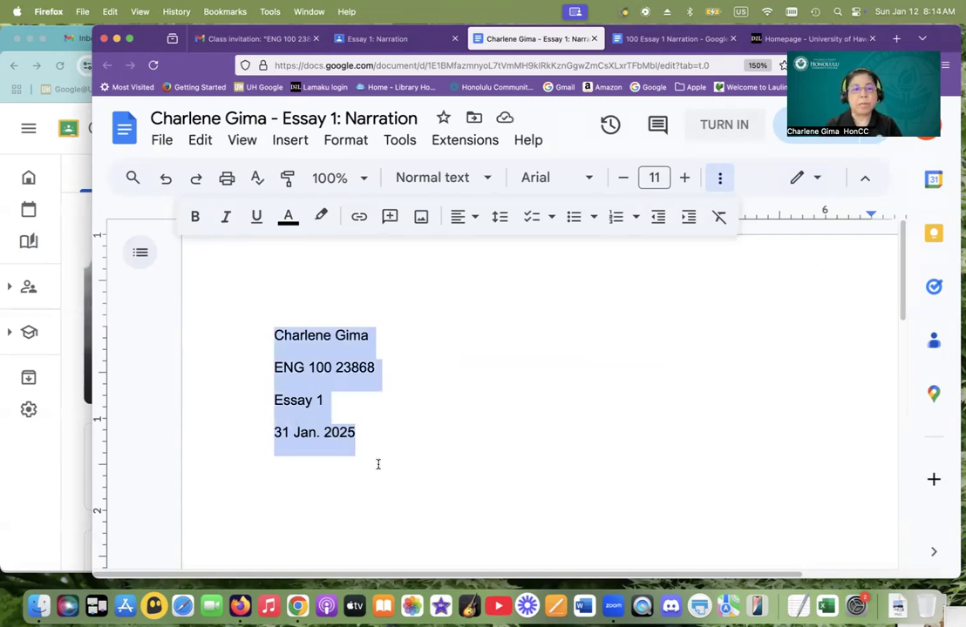
# Add a centred 'Title' line below the date
pyautogui.click(363, 440)
pyautogui.press('Return')
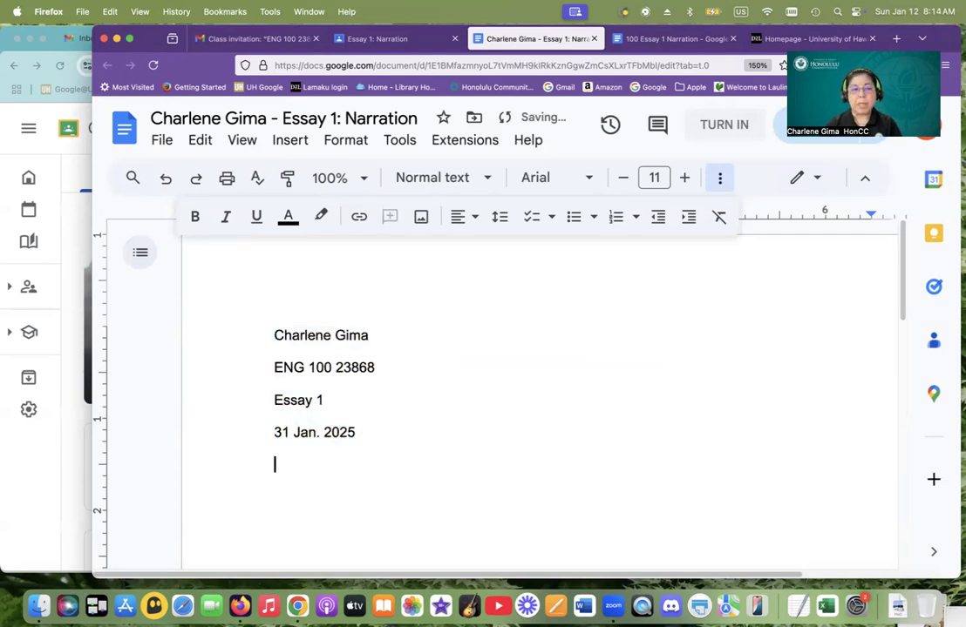
pyautogui.click(453, 223)
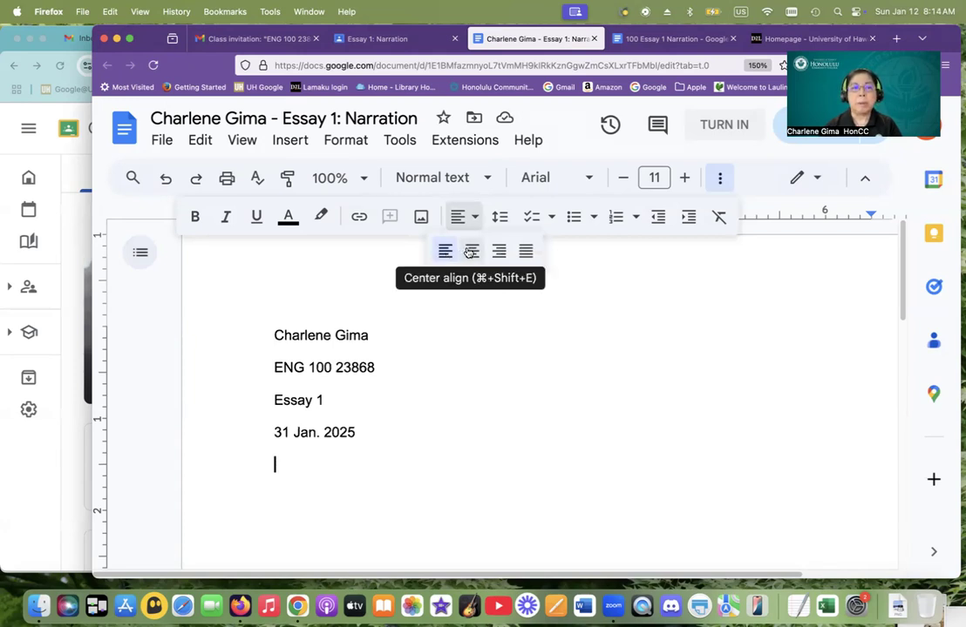
pyautogui.click(471, 251)
pyautogui.write('Title')
# Start a left-aligned, tab-indented line under Title for the introduction
pyautogui.press('Return')
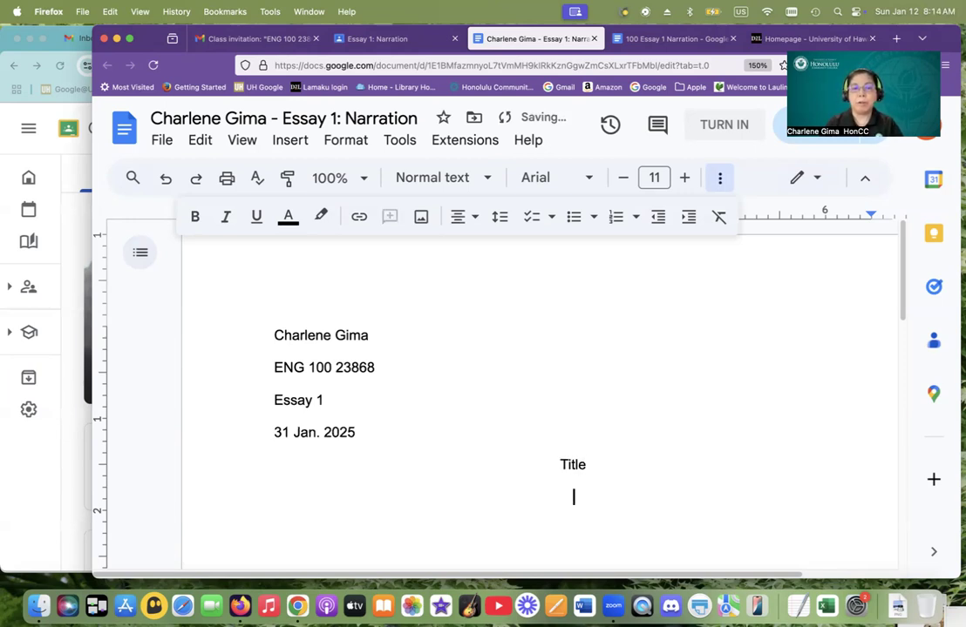
pyautogui.click(458, 217)
pyautogui.click(443, 251)
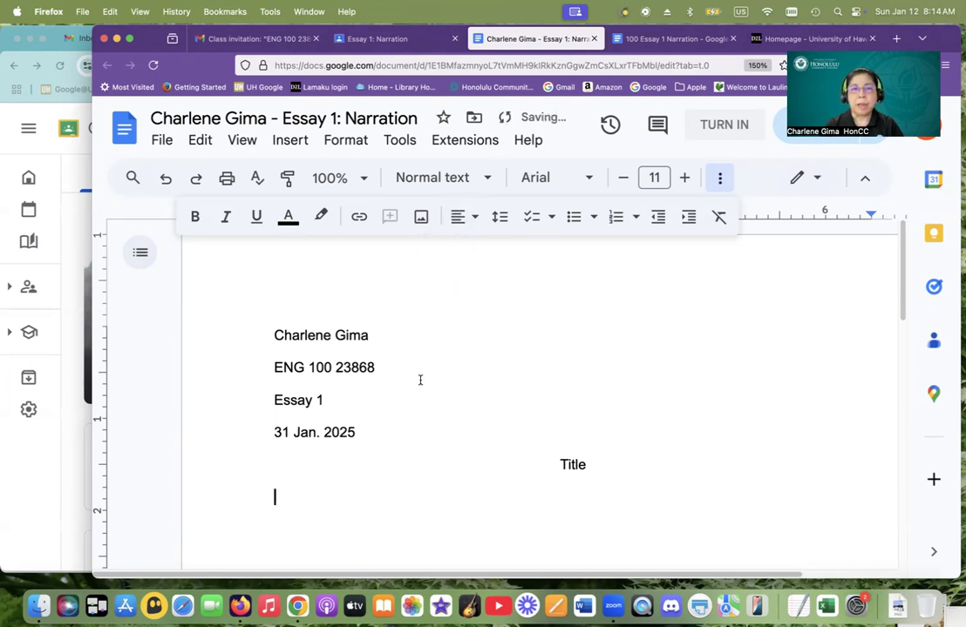
pyautogui.scroll(-2, 420, 380)
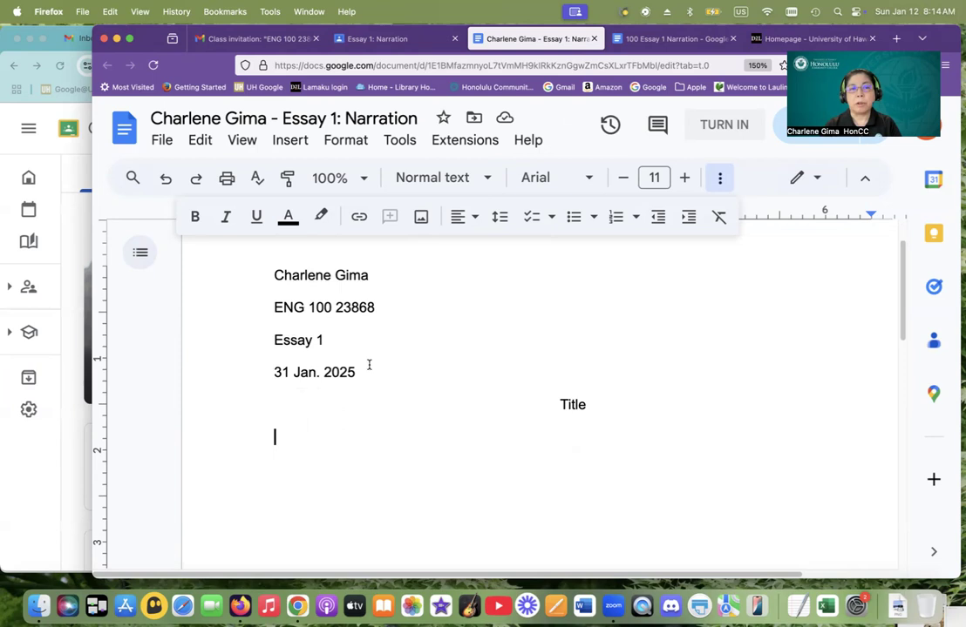
pyautogui.press('Tab')
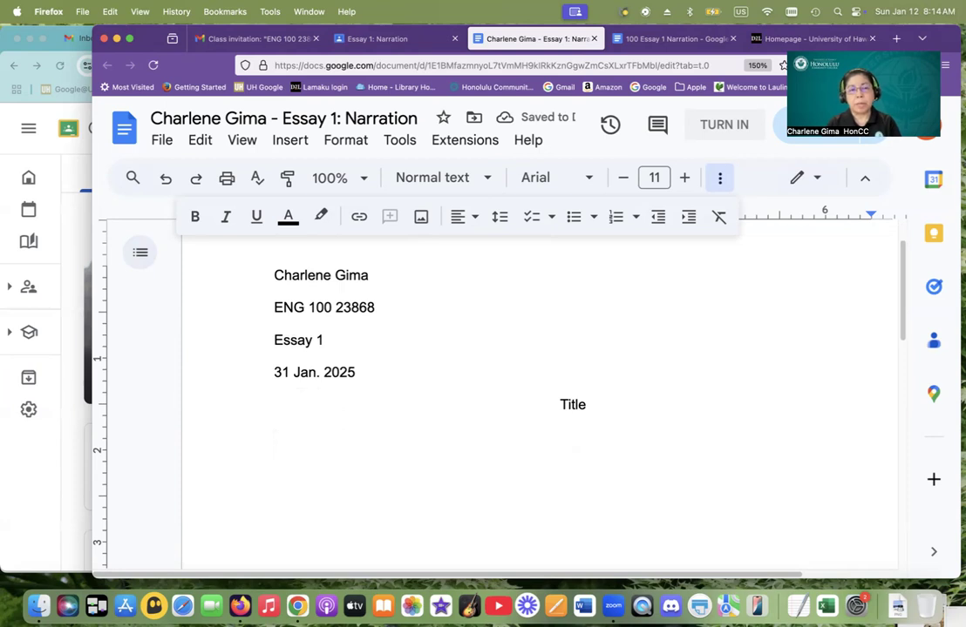
# Type 'Here is my introduction with my thesis or hint at the moral of my story.'
pyautogui.write('Here is my ')
pyautogui.write('intord')
pyautogui.press('BackSpace')
pyautogui.press('BackSpace')
pyautogui.press('BackSpace')
pyautogui.press('BackSpace')
pyautogui.write('trud')
pyautogui.press('BackSpace')
pyautogui.press('BackSpace')
pyautogui.write('odcut')
pyautogui.press('BackSpace')
pyautogui.press('BackSpace')
pyautogui.press('BackSpace')
pyautogui.write('uction with my thesis or hint at my')
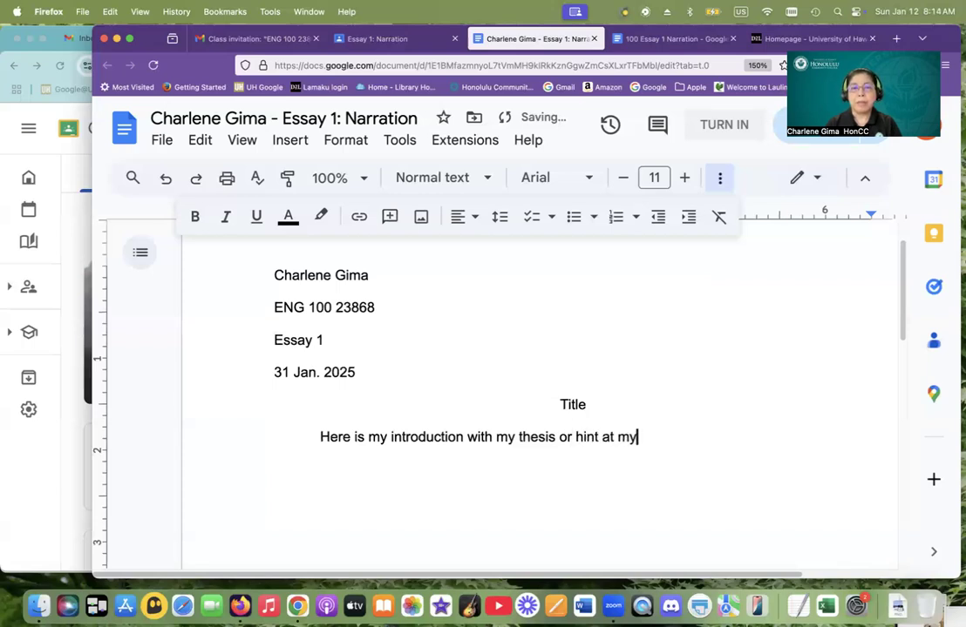
pyautogui.press('BackSpace')
pyautogui.press('BackSpace')
pyautogui.write('the moral of my story.')
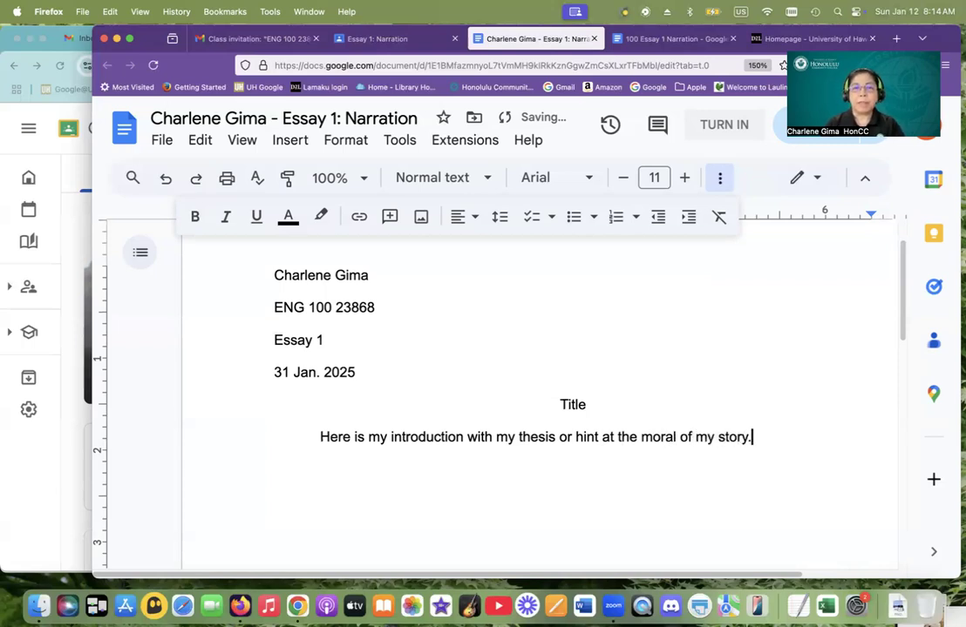
pyautogui.press('Return')
pyautogui.press('Return')
pyautogui.press('Return')
pyautogui.press('Return')
pyautogui.press('Return')
pyautogui.press('Return')
pyautogui.press('Return')
pyautogui.press('Return')
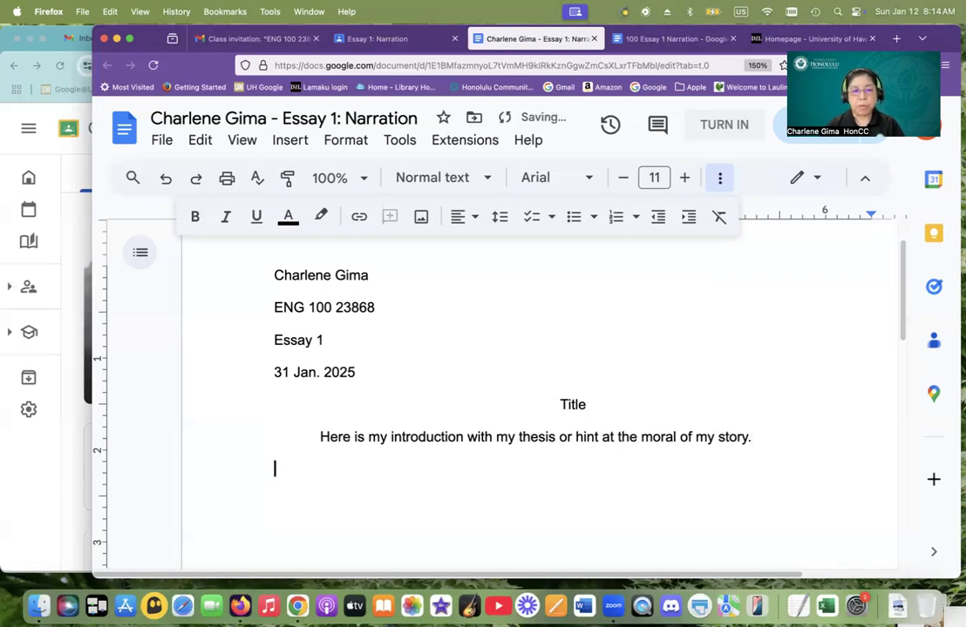
# Add blank lines and type 'My last paragraph is my concluding paragraph (do not use "In conclusion").'
pyautogui.press('Return')
pyautogui.press('Return')
pyautogui.press('Return')
pyautogui.press('Return')
pyautogui.press('Return')
pyautogui.press('Return')
pyautogui.press('Return')
pyautogui.press('Return')
pyautogui.press('Return')
pyautogui.press('Return')
pyautogui.press('Return')
pyautogui.press('Return')
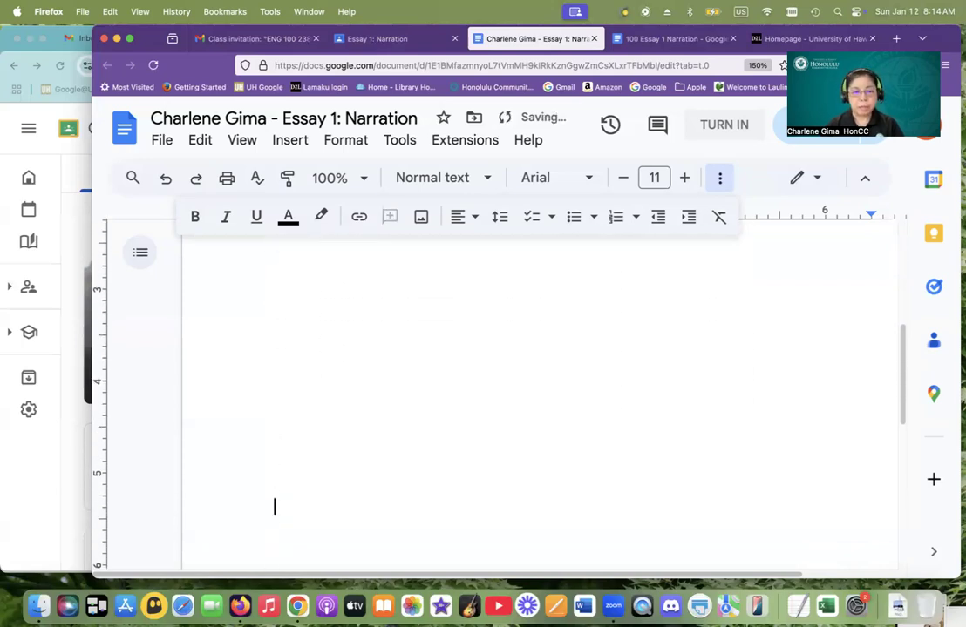
pyautogui.press('Return')
pyautogui.press('Return')
pyautogui.press('Return')
pyautogui.press('Return')
pyautogui.press('Return')
pyautogui.press('Return')
pyautogui.press('Return')
pyautogui.press('Return')
pyautogui.press('Return')
pyautogui.press('Return')
pyautogui.press('Return')
pyautogui.press('Return')
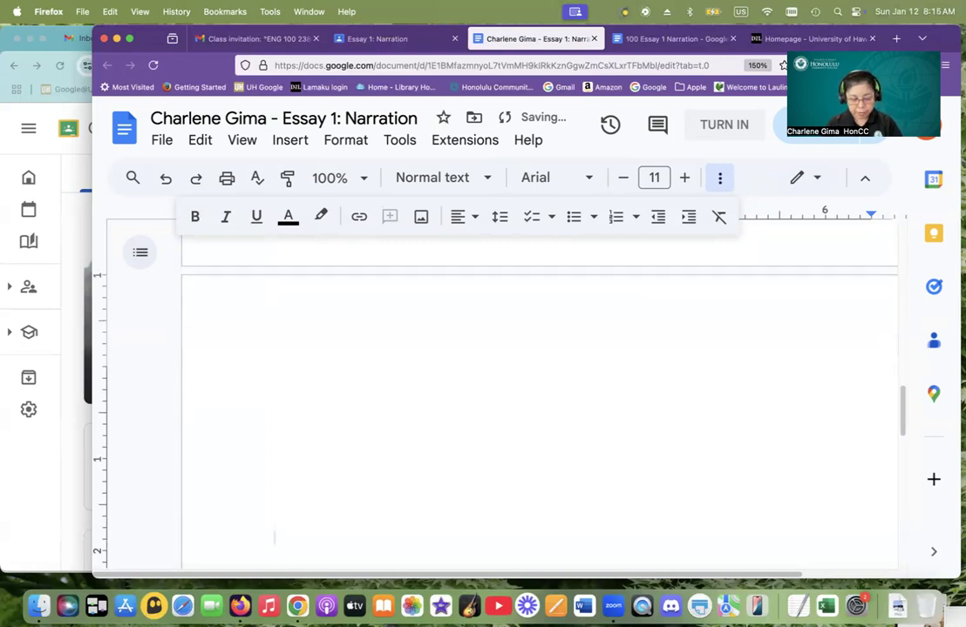
pyautogui.write('Below the')
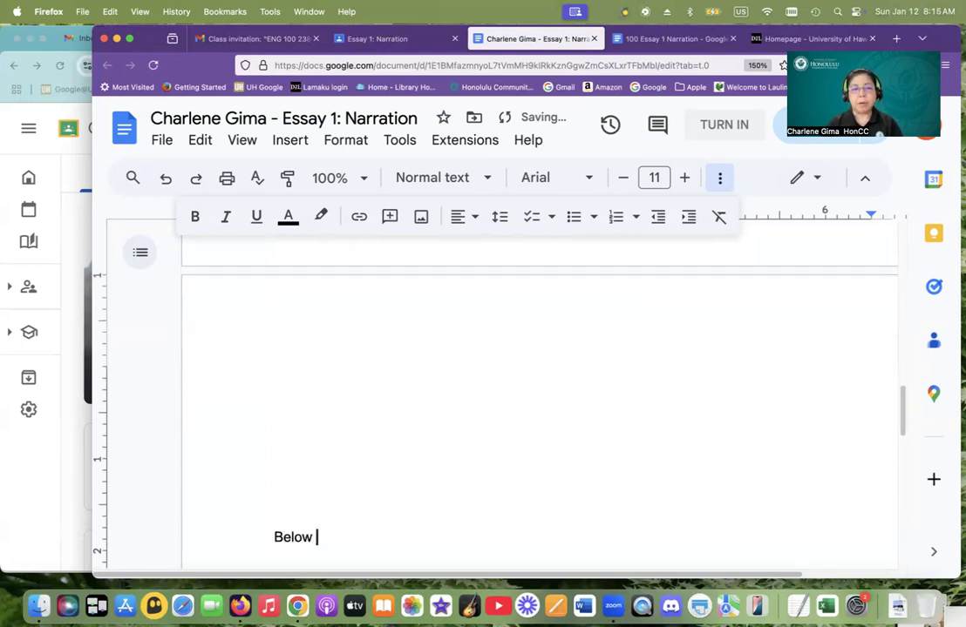
pyautogui.press('BackSpace')
pyautogui.press('BackSpace')
pyautogui.press('BackSpace')
pyautogui.press('BackSpace')
pyautogui.press('BackSpace')
pyautogui.press('BackSpace')
pyautogui.press('BackSpace')
pyautogui.press('BackSpace')
pyautogui.press('BackSpace')
pyautogui.press('BackSpace')
pyautogui.write('M')
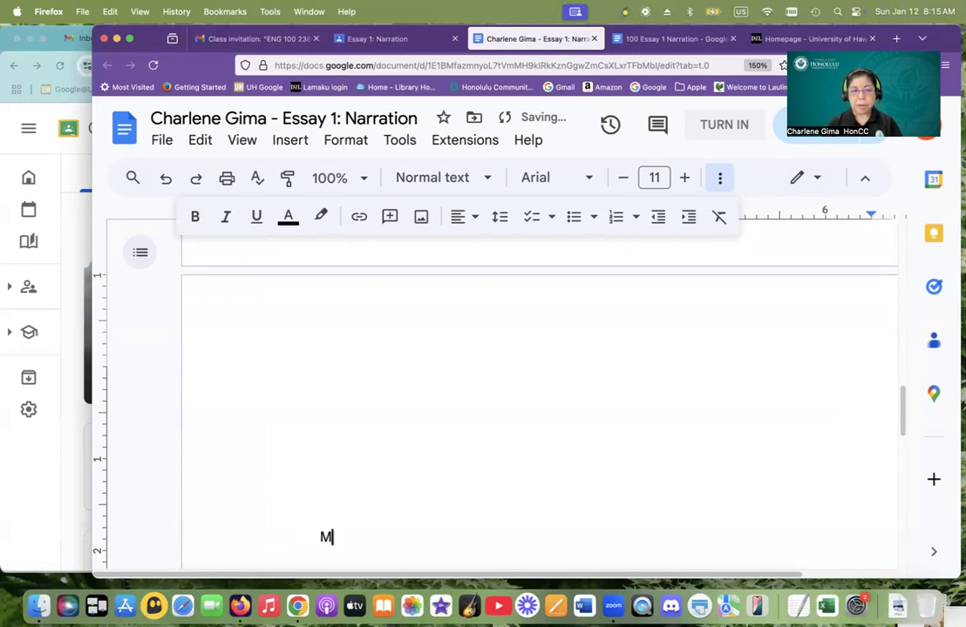
pyautogui.write('y last paragraph ')
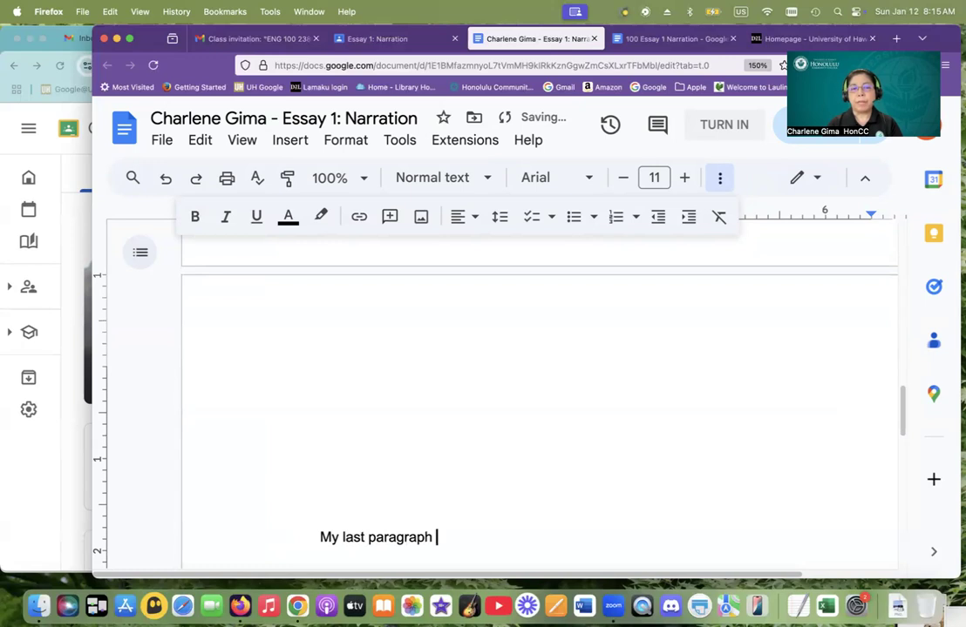
pyautogui.write('is my concluding paragraph')
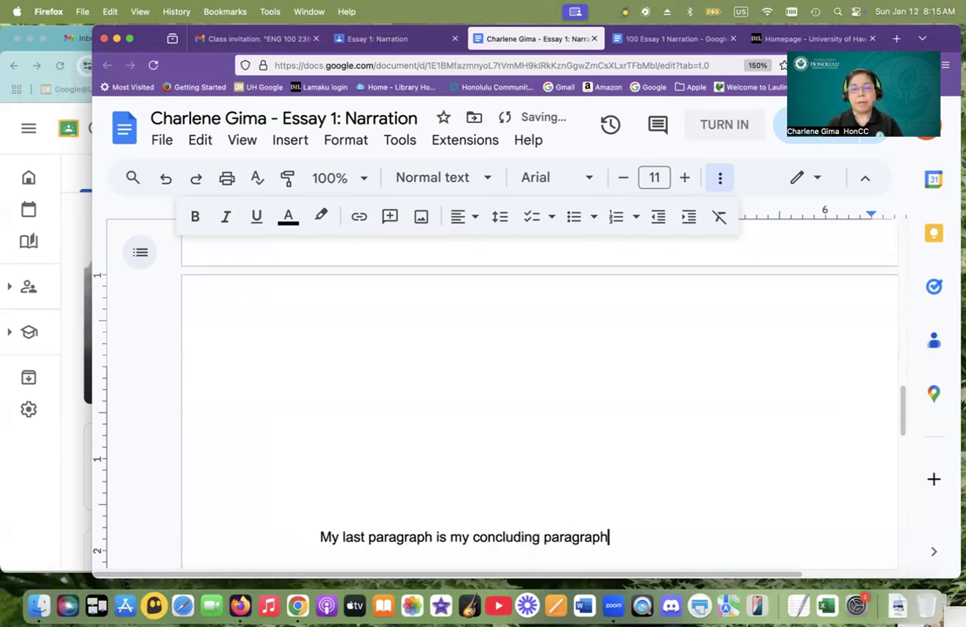
pyautogui.write(' (do ')
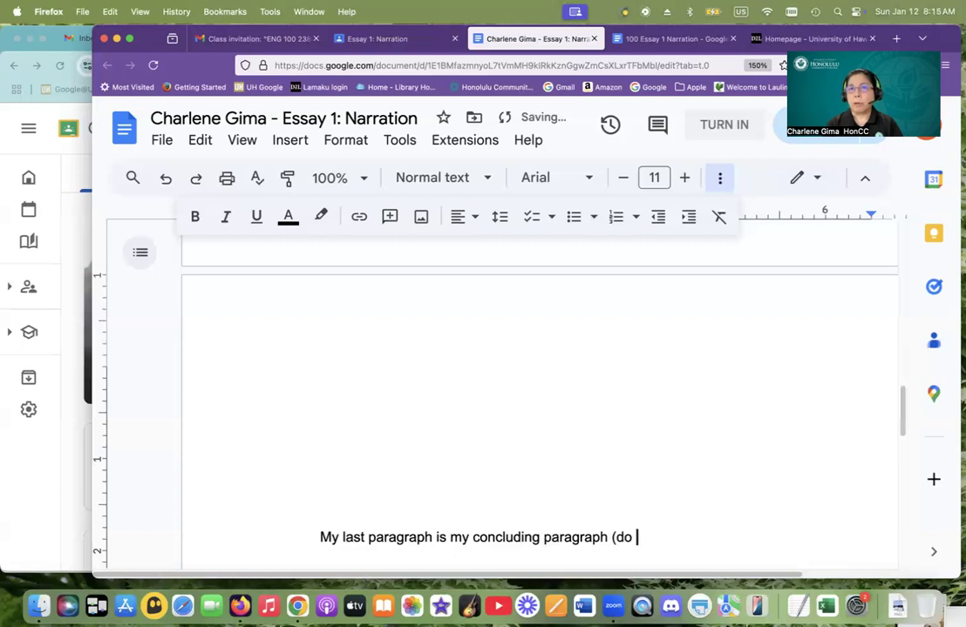
pyautogui.write('not use')
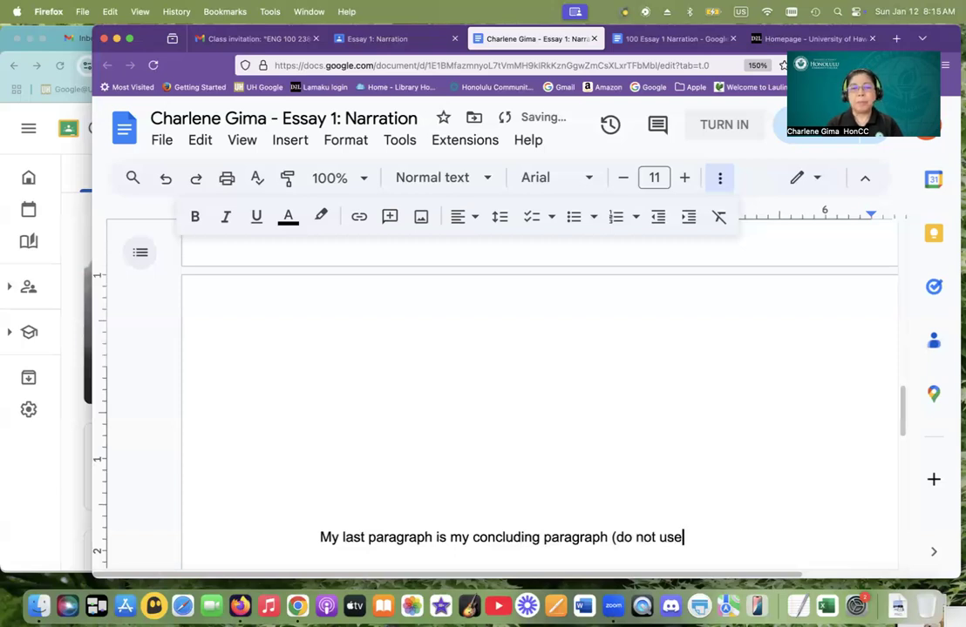
pyautogui.write(' "In conclusion").')
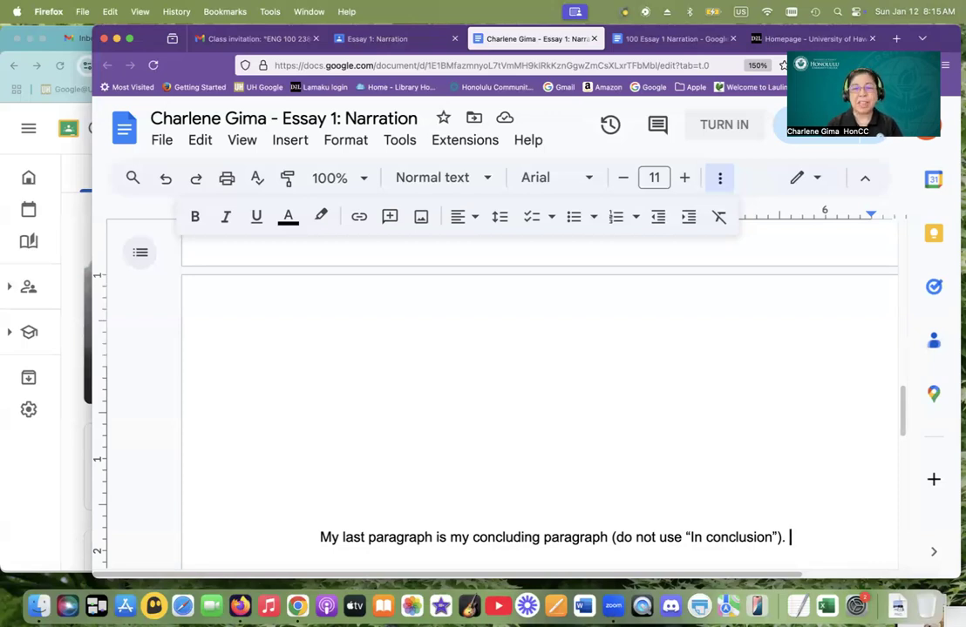
# Add sentences about restating the main point without summarizing this fairly short essay
pyautogui.write('At the e')
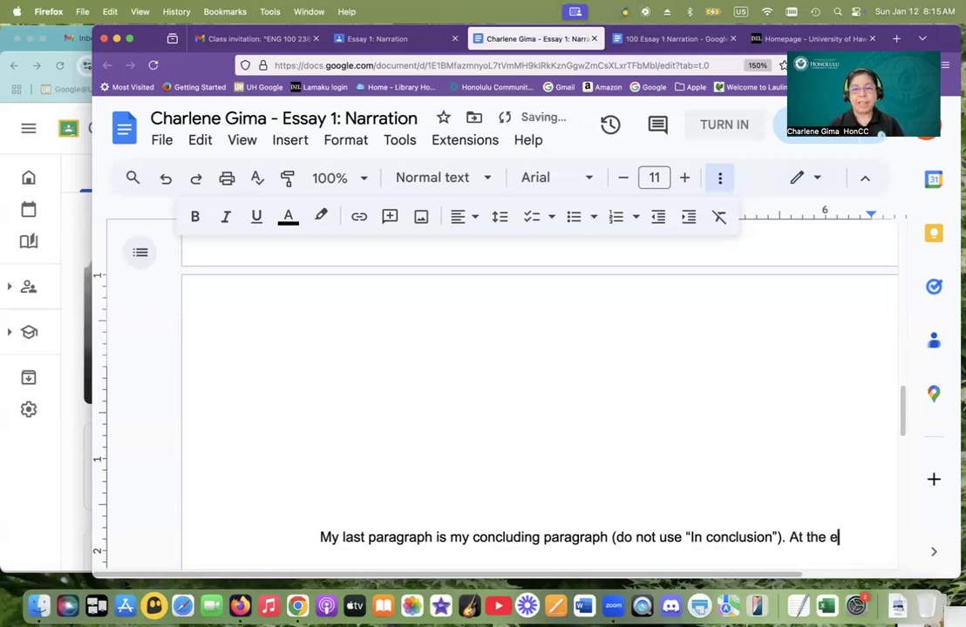
pyautogui.write('nd of my ess')
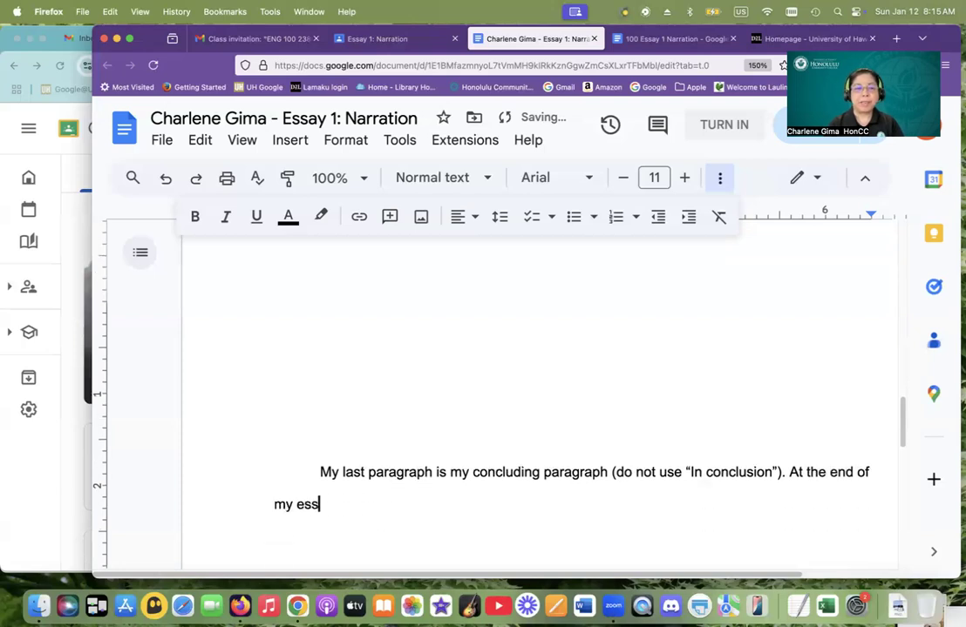
pyautogui.write('ay, I will ')
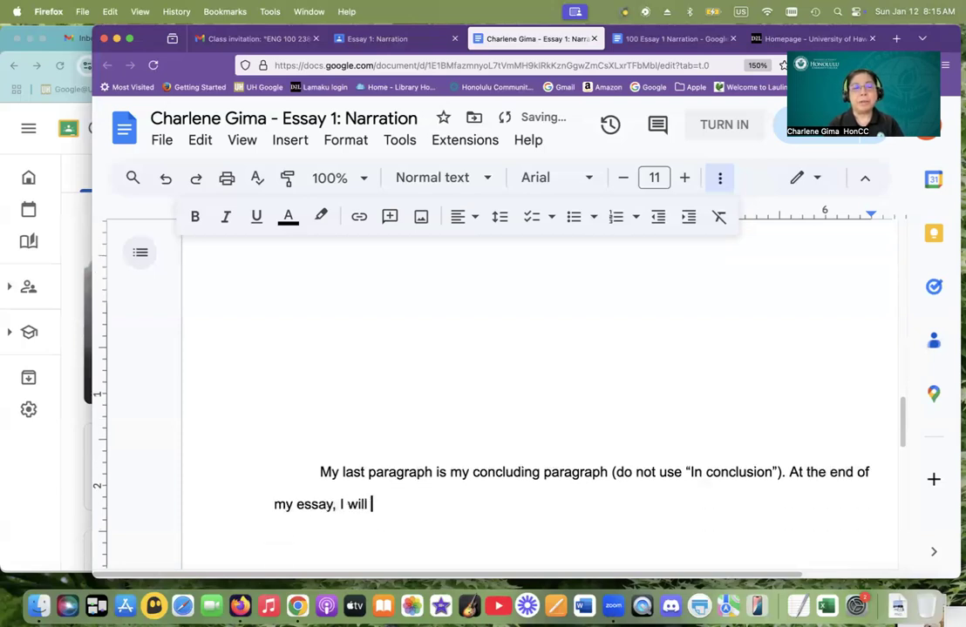
pyautogui.write('restate my ')
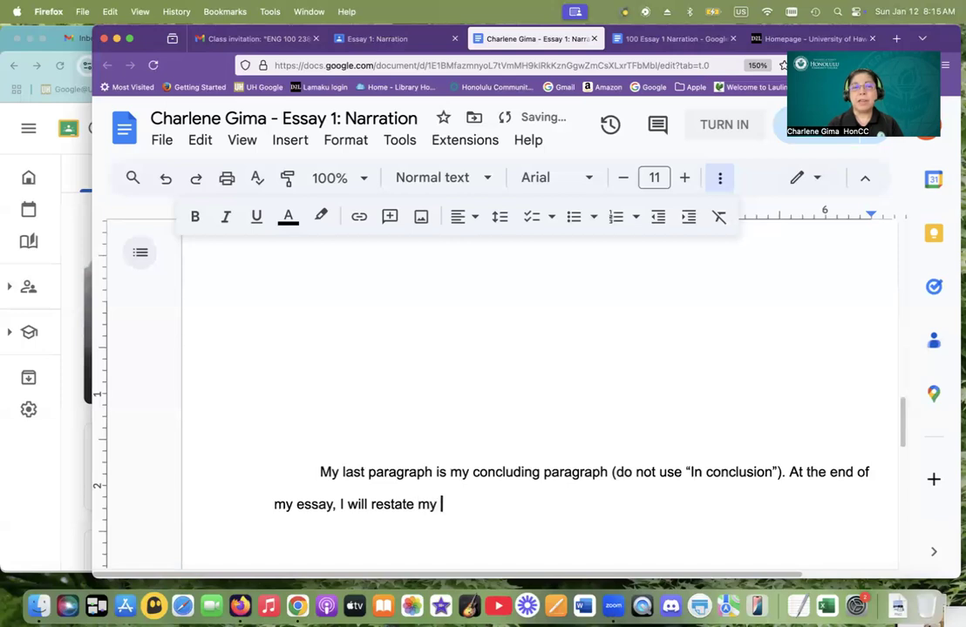
pyautogui.write('main point in ')
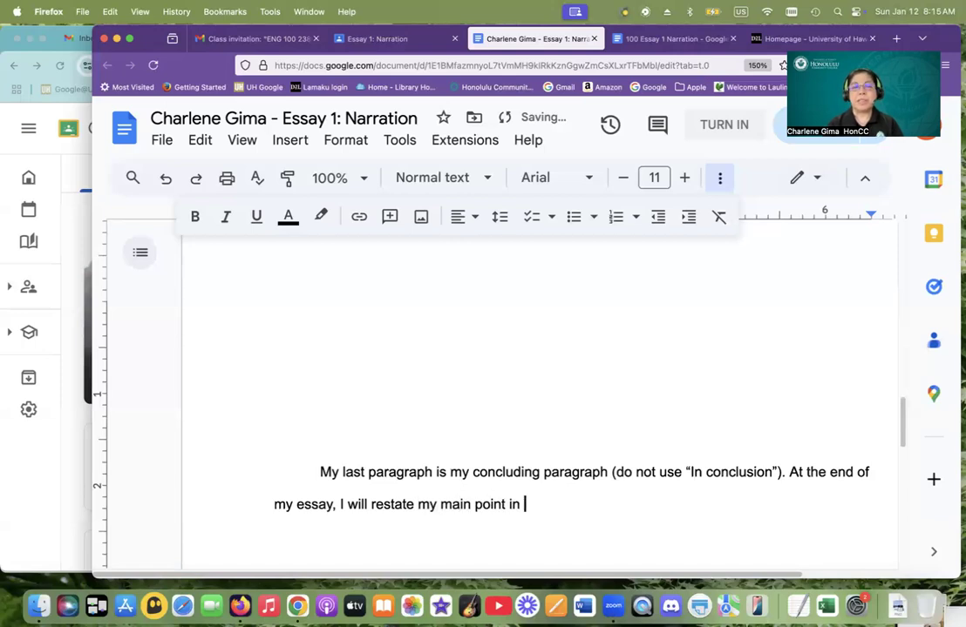
pyautogui.write('different ')
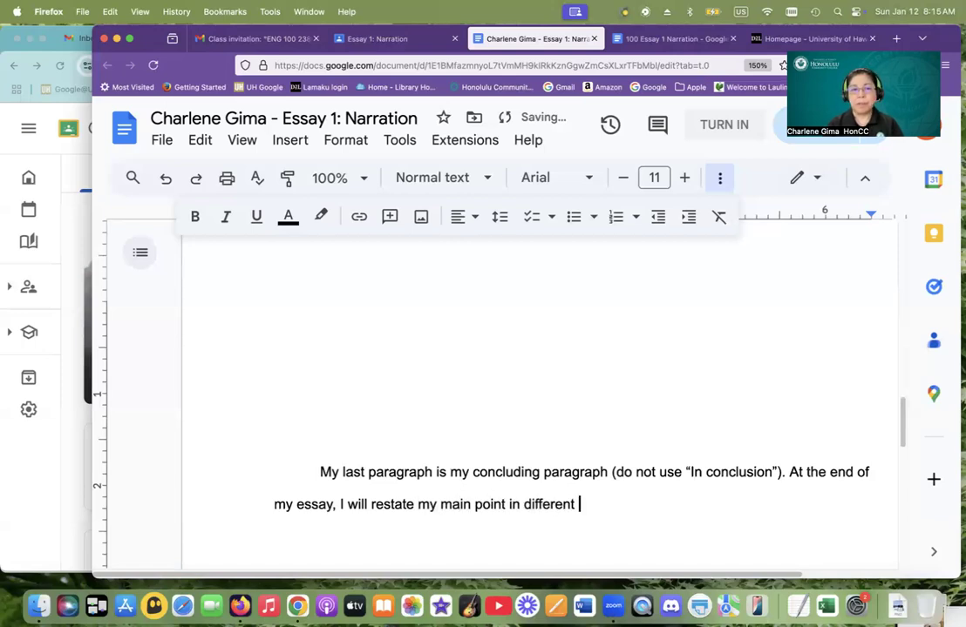
pyautogui.write('words. There is not')
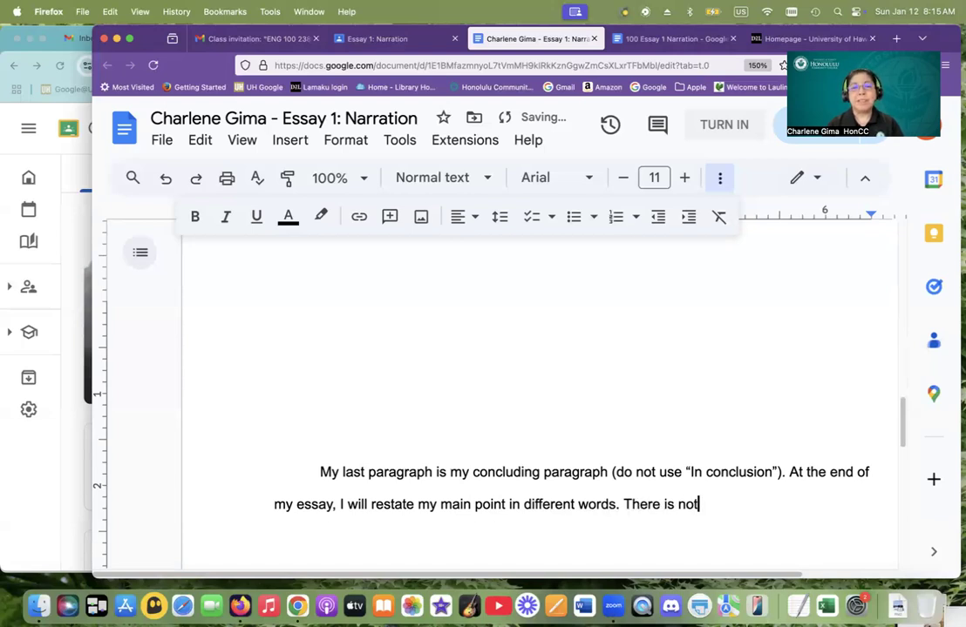
pyautogui.press('BackSpace')
pyautogui.write('in different words. There is no need to ')
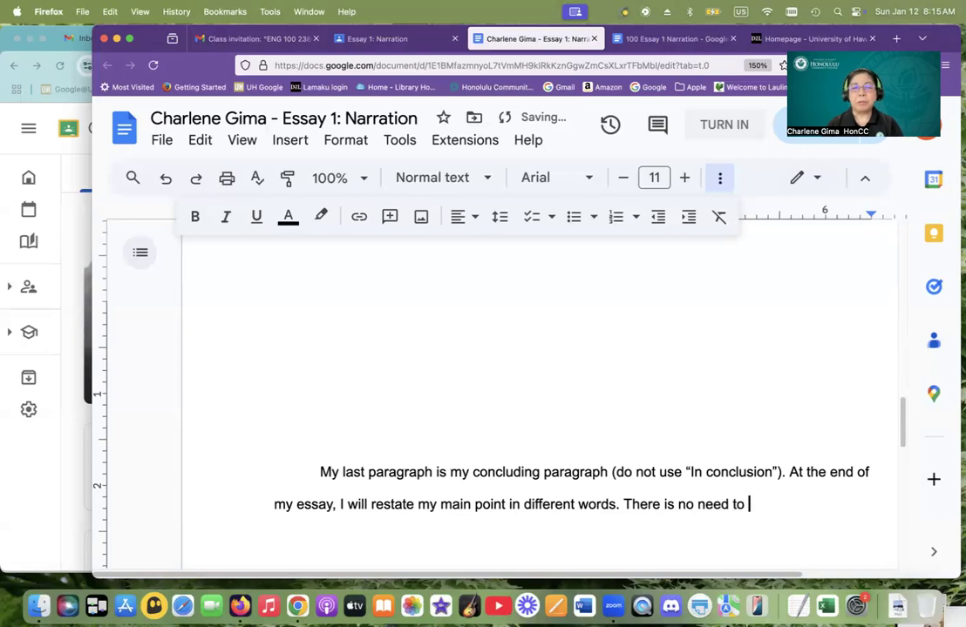
pyautogui.write('summarize ')
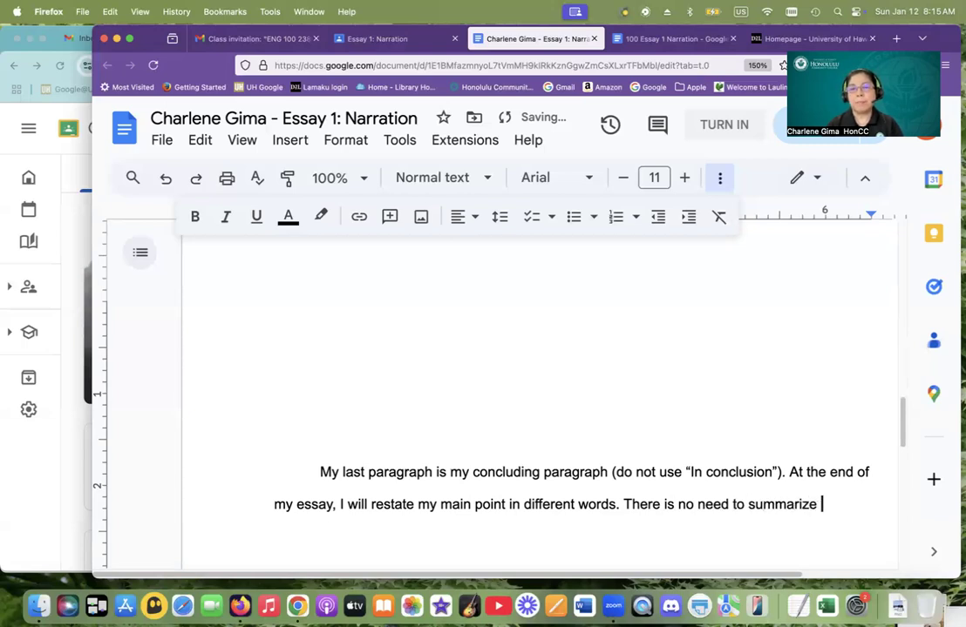
pyautogui.write("what I've just ")
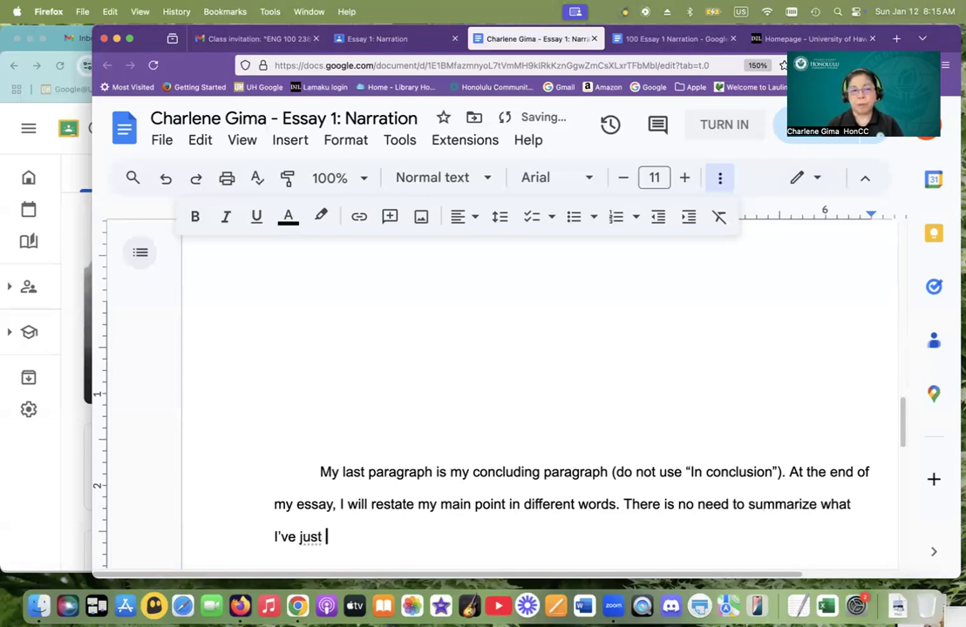
pyautogui.write('written be')
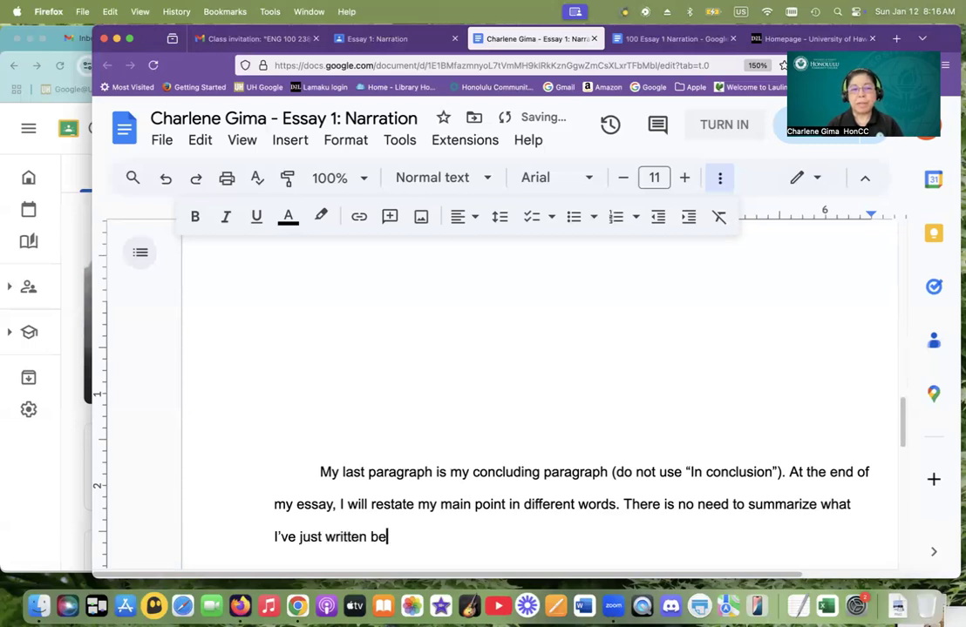
pyautogui.write('cause this is a faril')
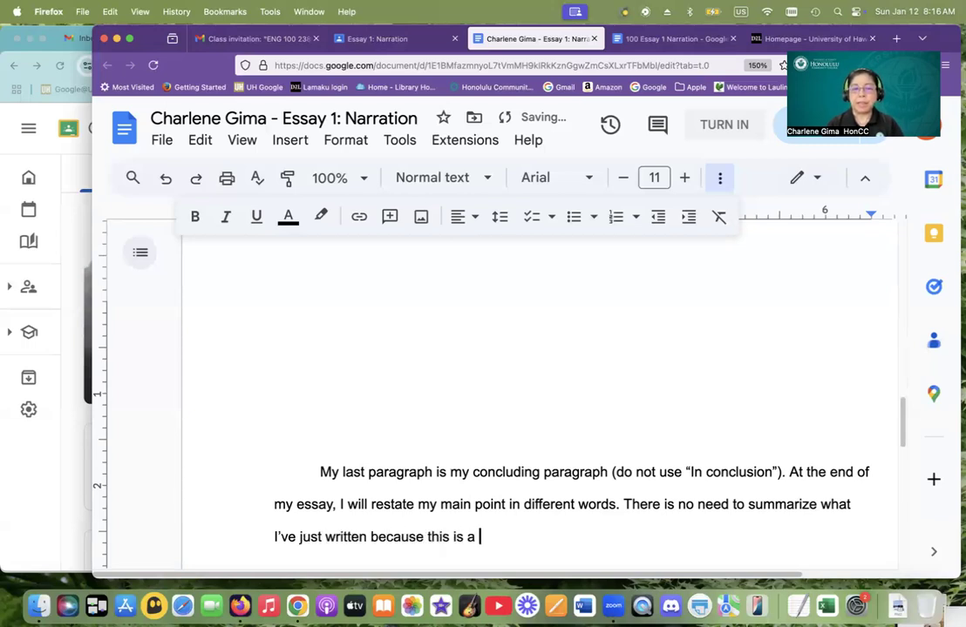
pyautogui.press('BackSpace')
pyautogui.press('BackSpace')
pyautogui.press('BackSpace')
pyautogui.write('i')
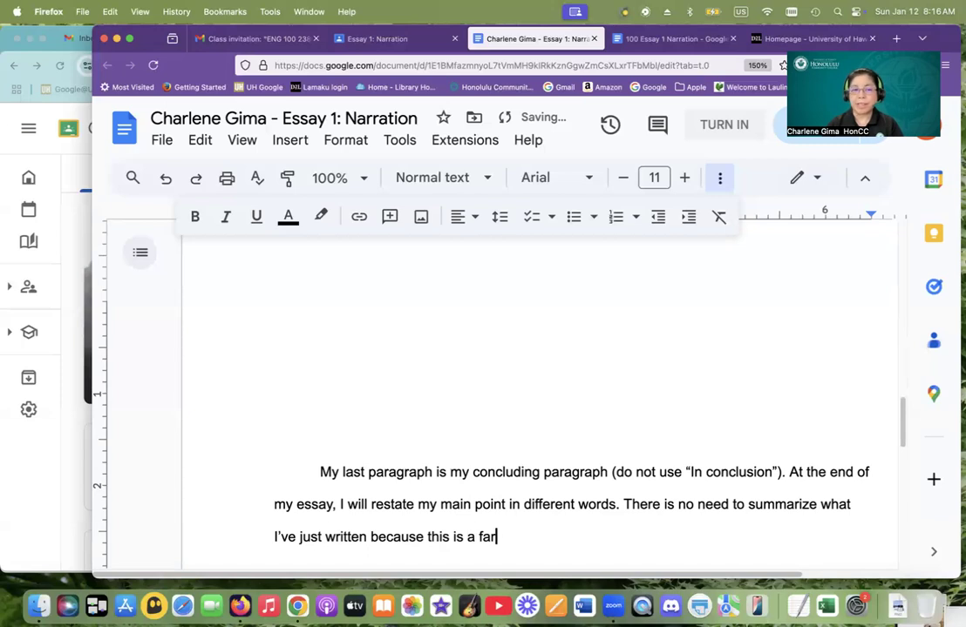
pyautogui.write('rly short e')
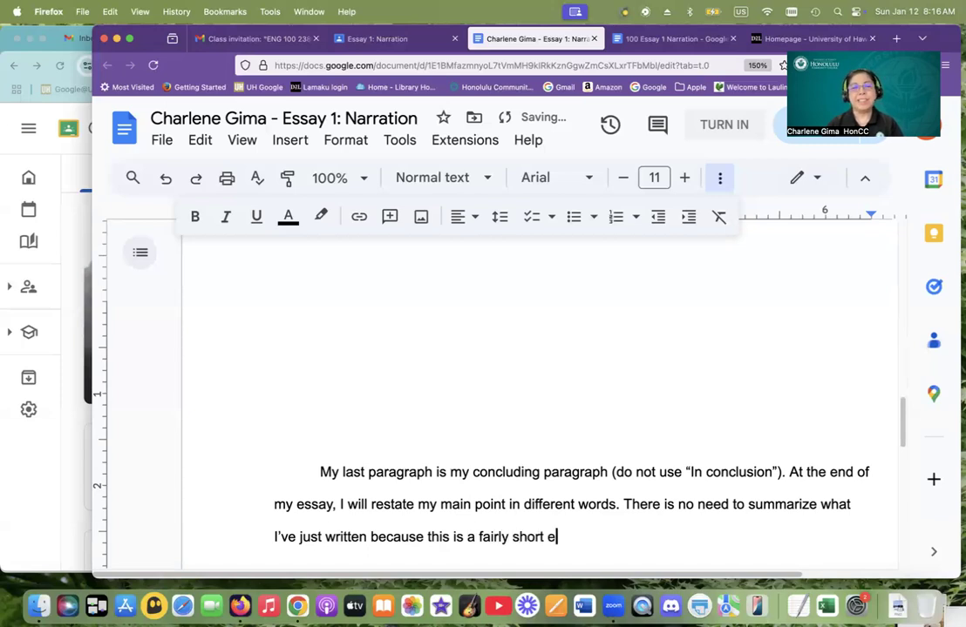
pyautogui.write('ssay.')
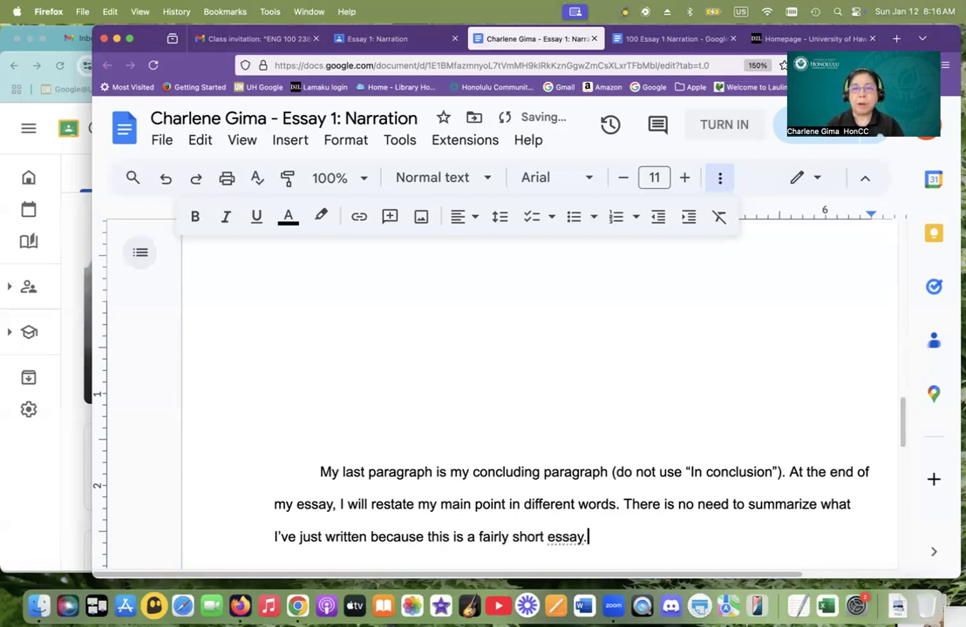
pyautogui.scroll(-1, 445, 548)
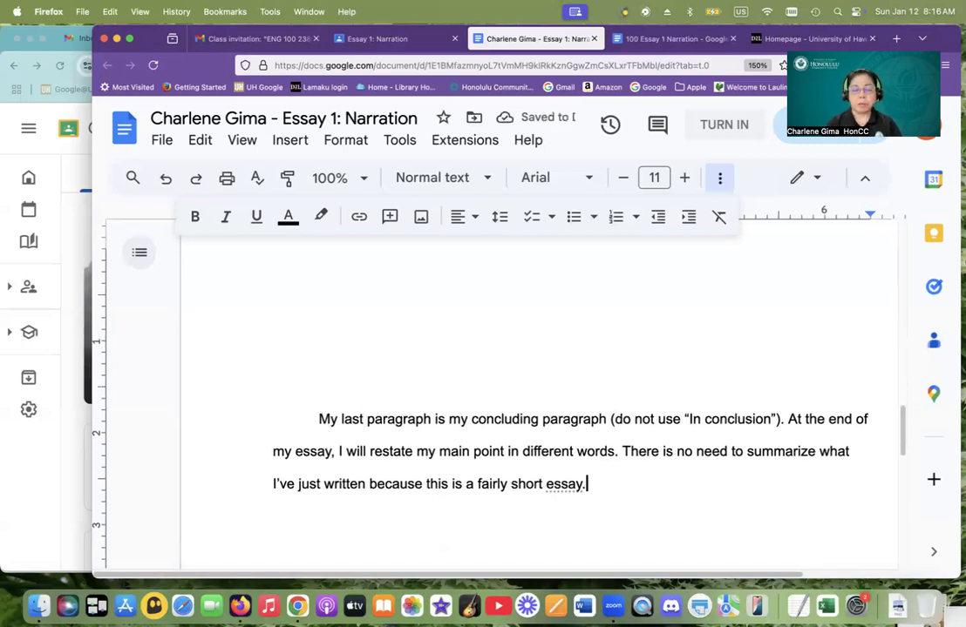
pyautogui.press('Return')
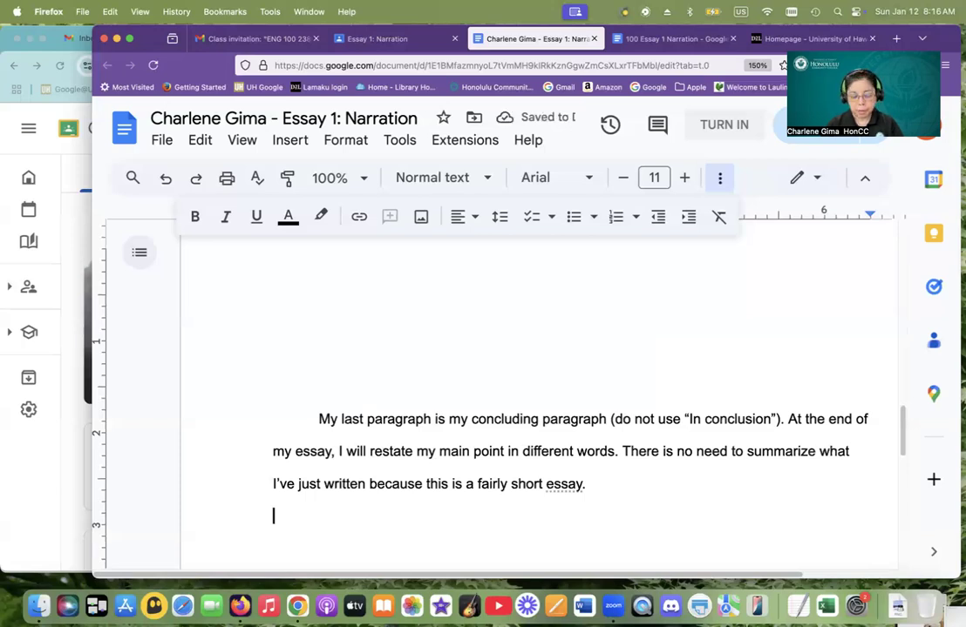
# Type 'Word count: 1000' on the line below the conclusion
pyautogui.write('Word count:')
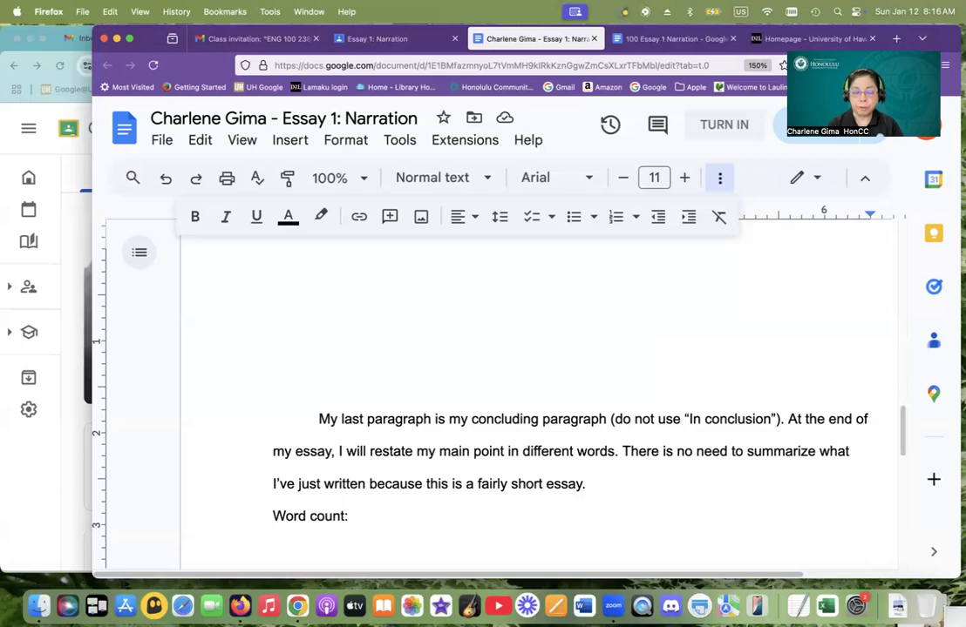
pyautogui.write('1000')
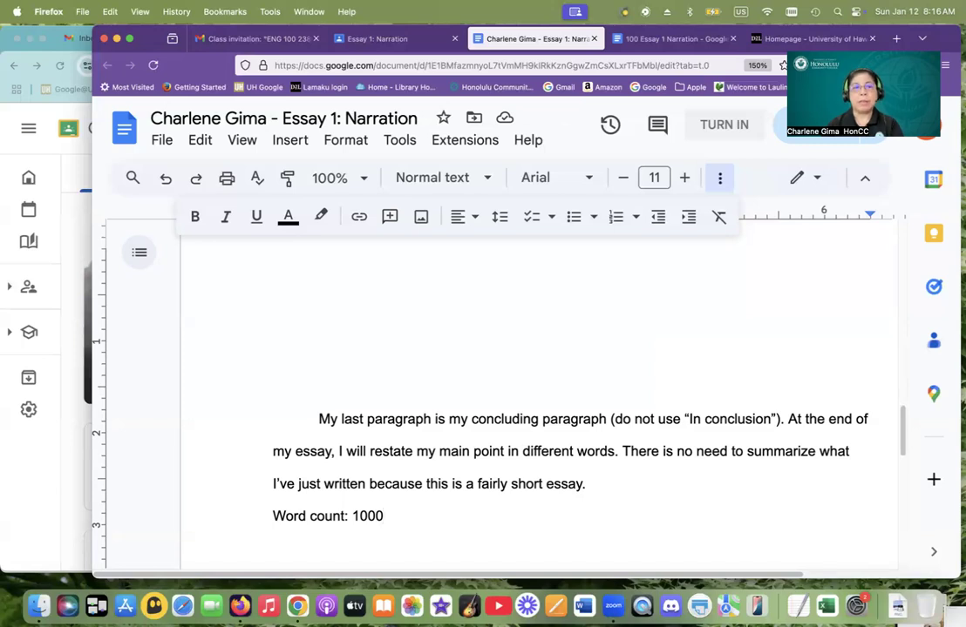
pyautogui.scroll(4, 352, 338)
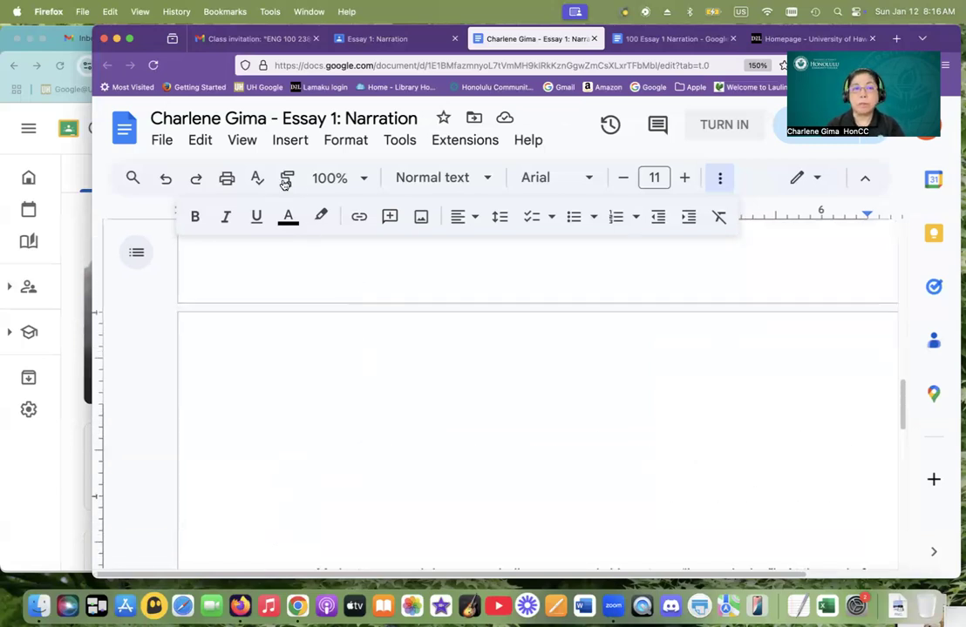
# Insert page numbers using the top-right header layout so page 1 shows
pyautogui.click(288, 141)
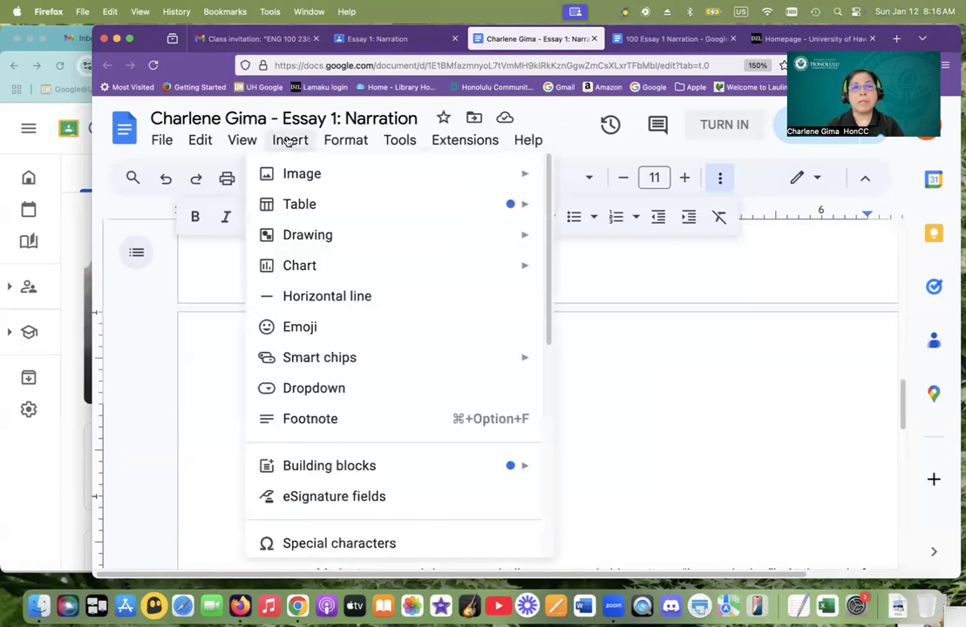
pyautogui.scroll(-5, 314, 370)
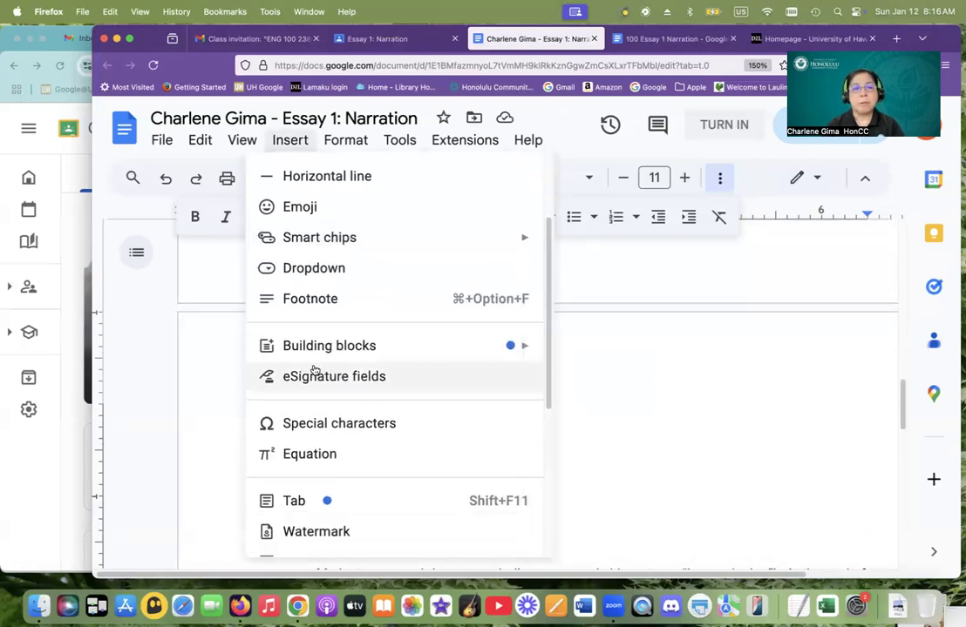
pyautogui.moveTo(315, 369)
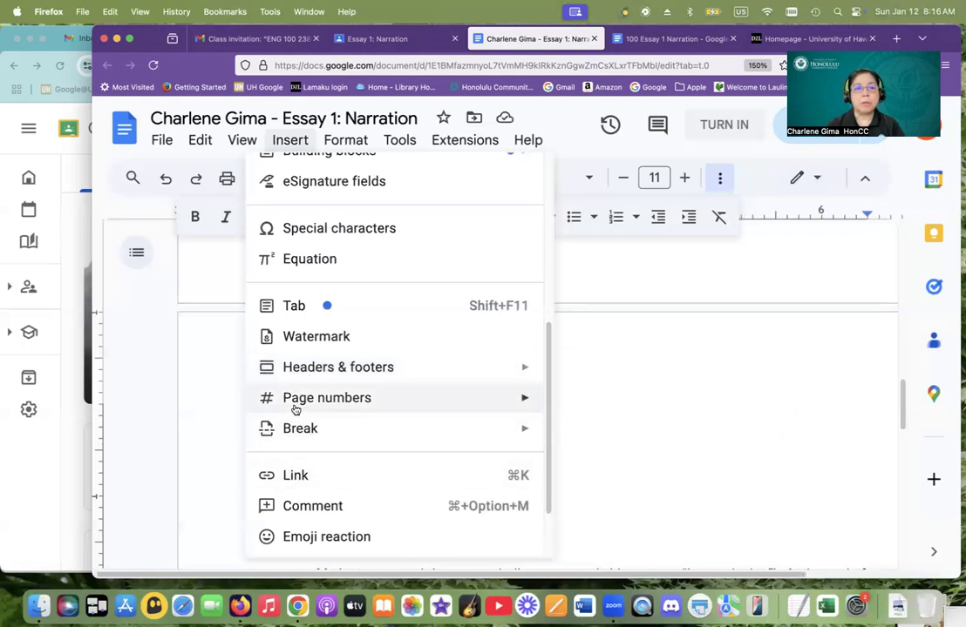
pyautogui.moveTo(295, 410)
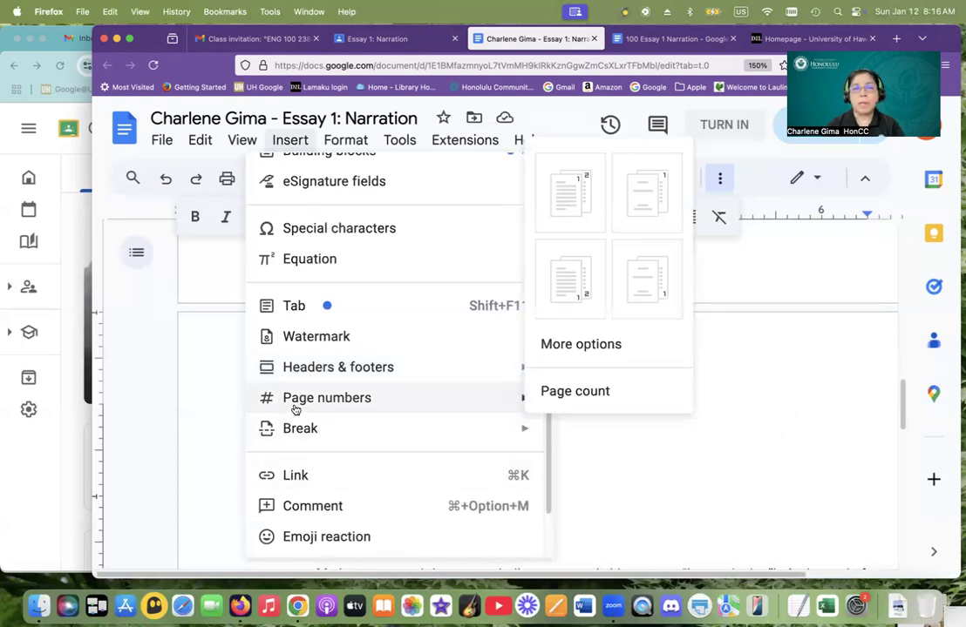
pyautogui.click(577, 213)
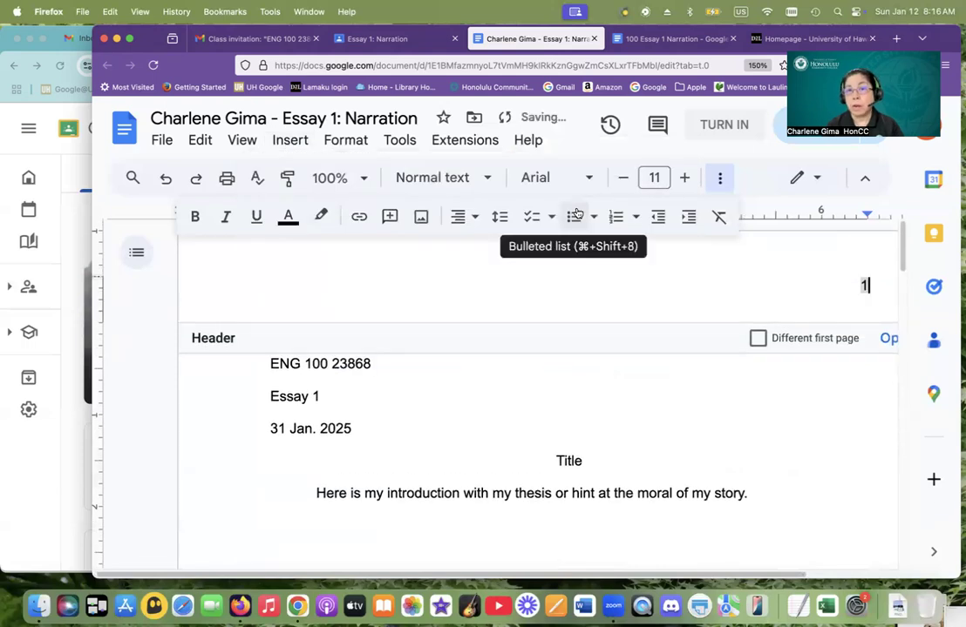
# Put the student's last name before the header page number 1, then return to the essay body
pyautogui.click(847, 284)
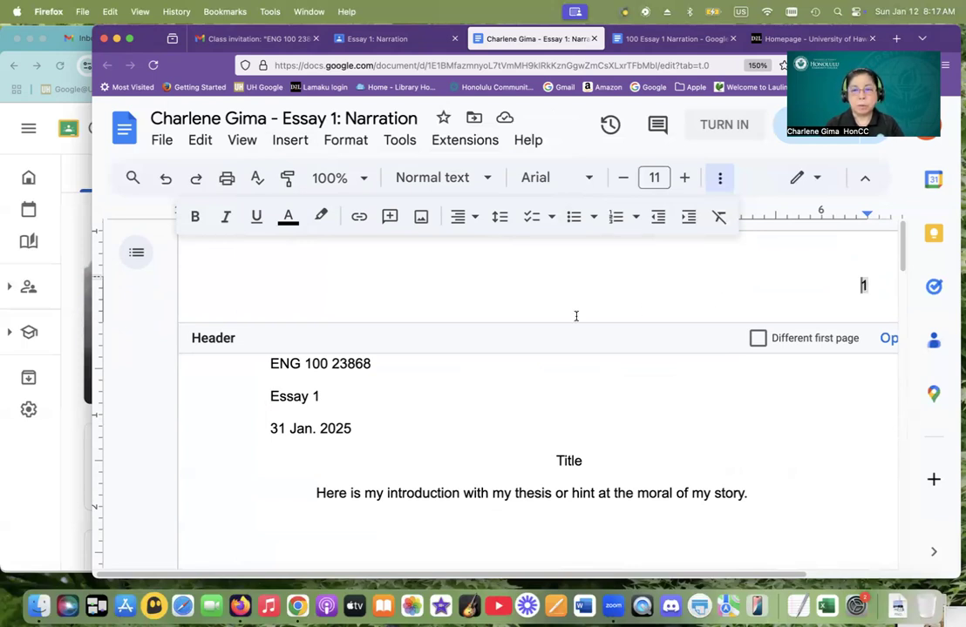
pyautogui.write('Gima')
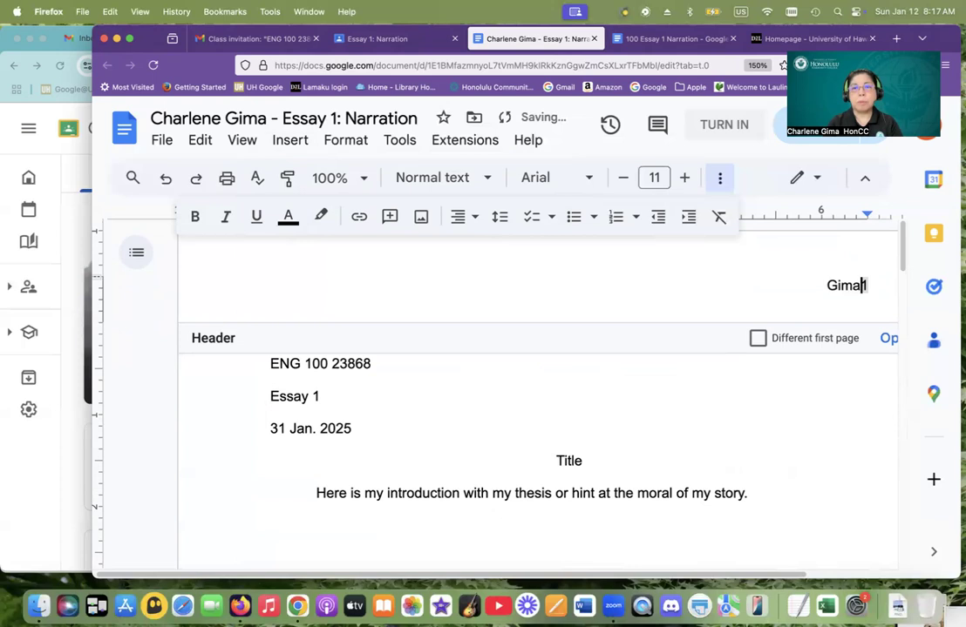
pyautogui.click(723, 433)
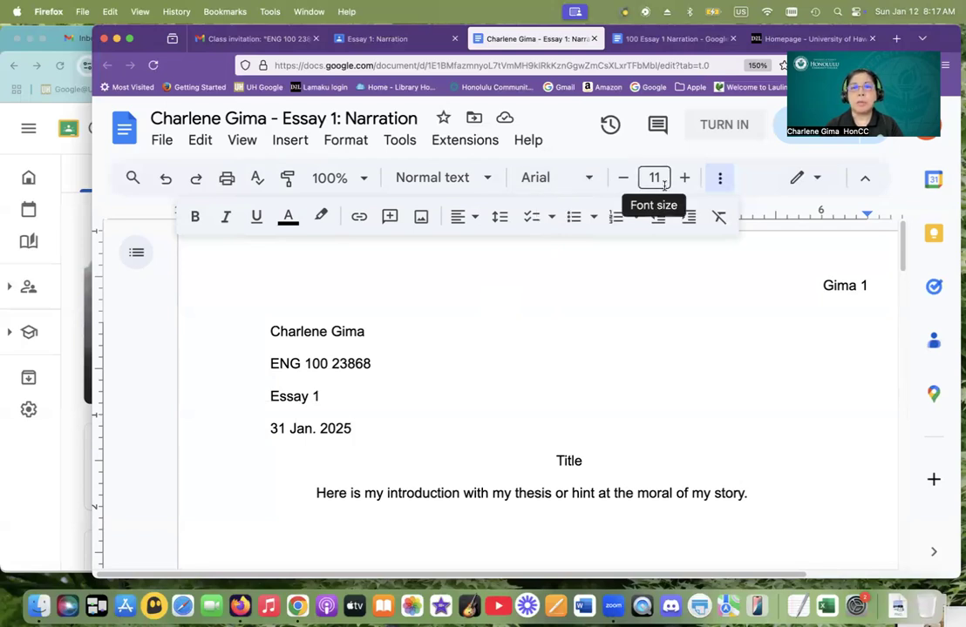
pyautogui.click(590, 186)
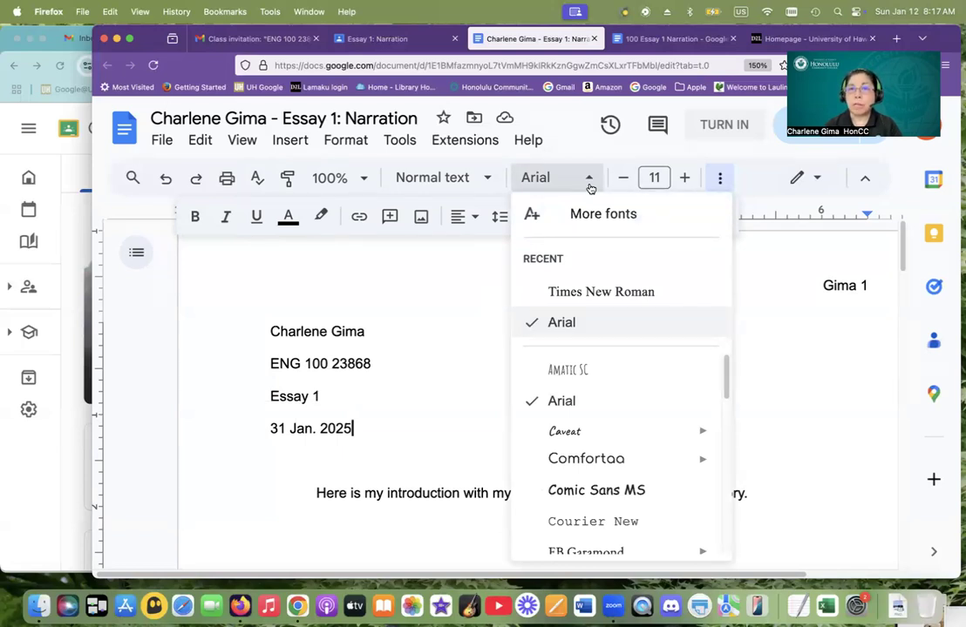
pyautogui.click(397, 321)
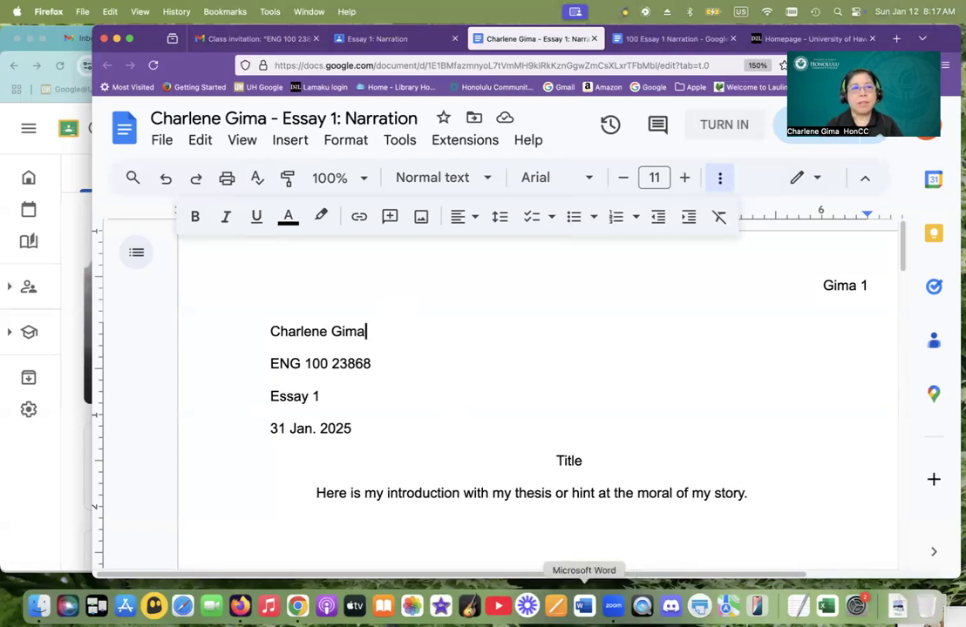
pyautogui.click(584, 604)
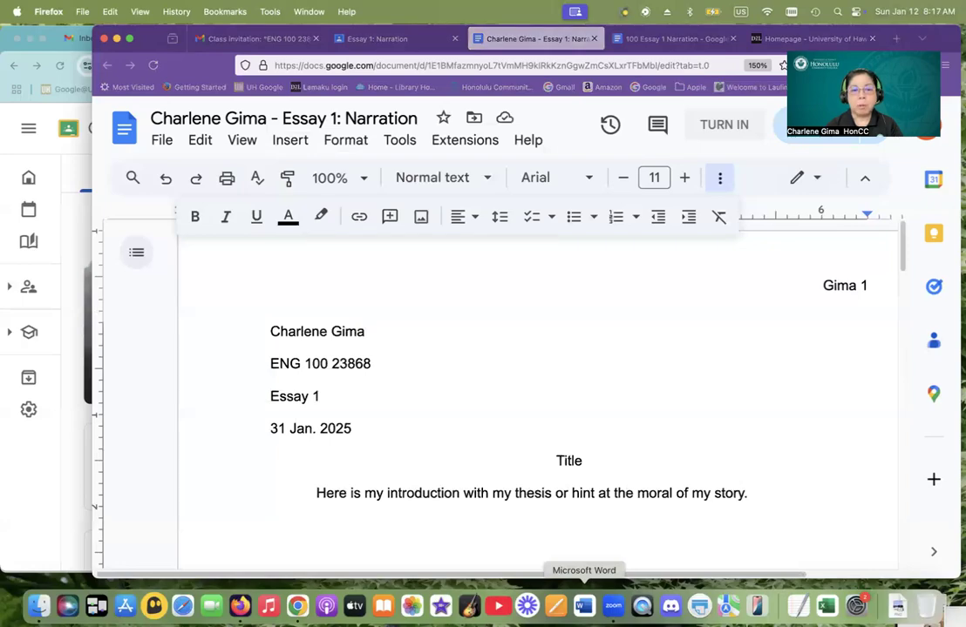